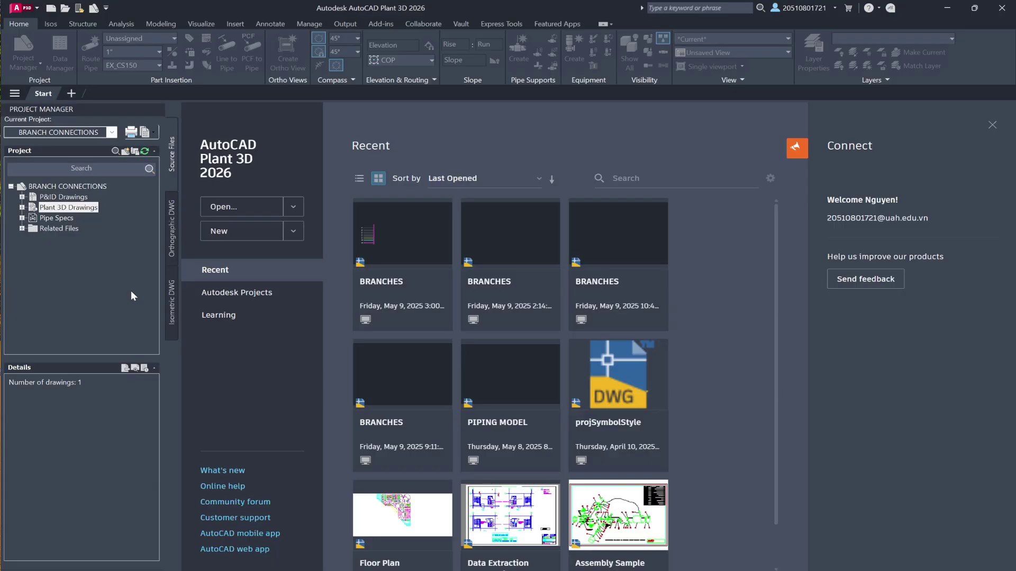
Step: Open the BRANCH CONNECTIONS project from its Project.xml in the 0404-Test branch folder of EXERCISE FILES - C2
{"action": "left_click", "coordinate": [22, 208]}
{"action": "left_click", "coordinate": [112, 132]}
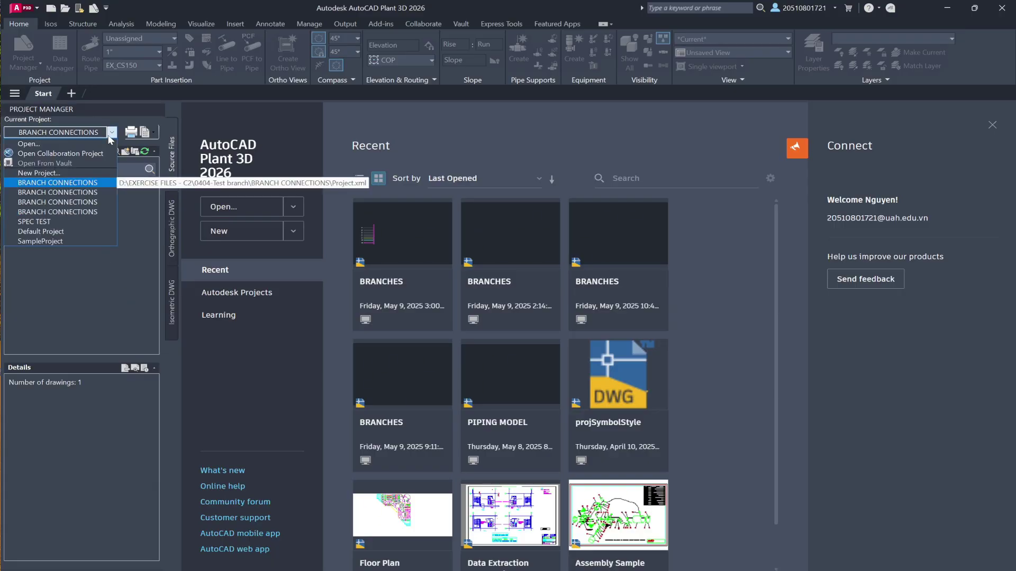
{"action": "left_click", "coordinate": [97, 143]}
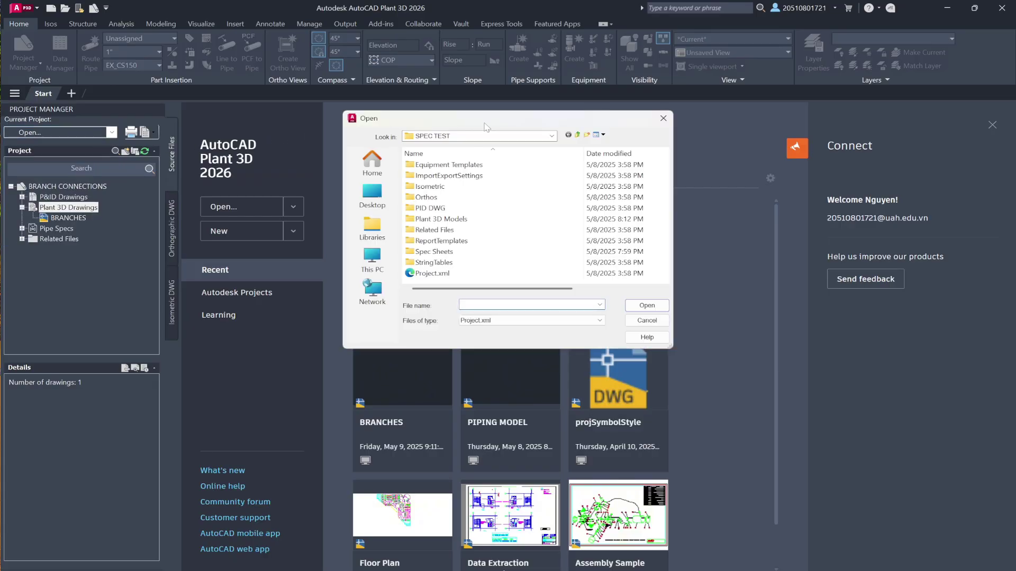
{"action": "left_click", "coordinate": [577, 136]}
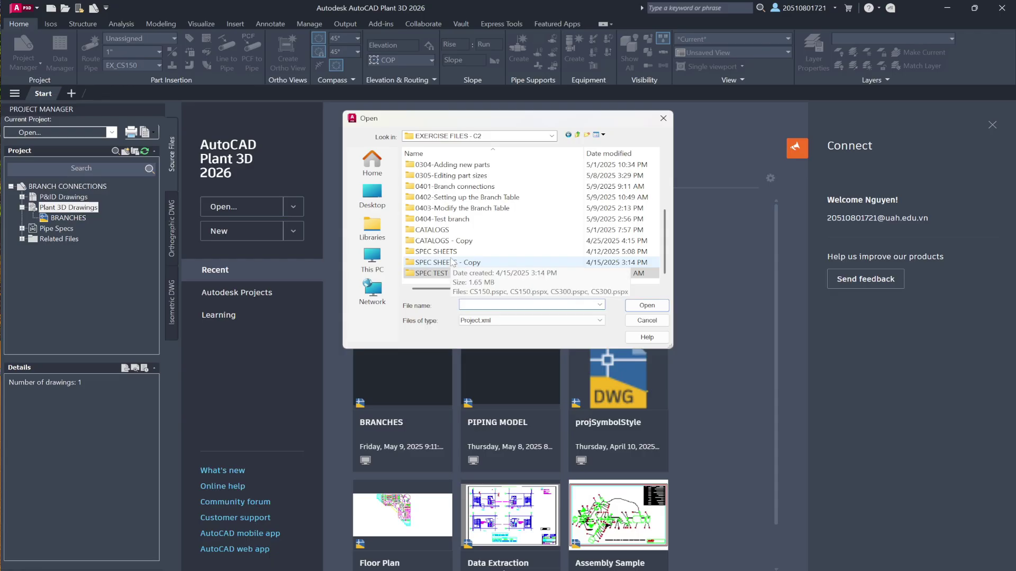
{"action": "double_click", "coordinate": [449, 220]}
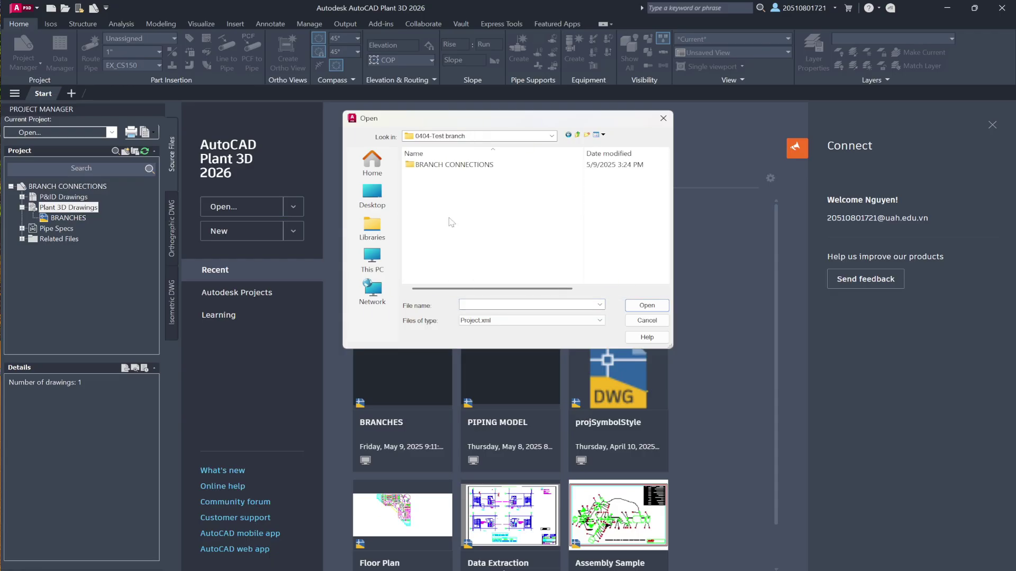
{"action": "double_click", "coordinate": [456, 166]}
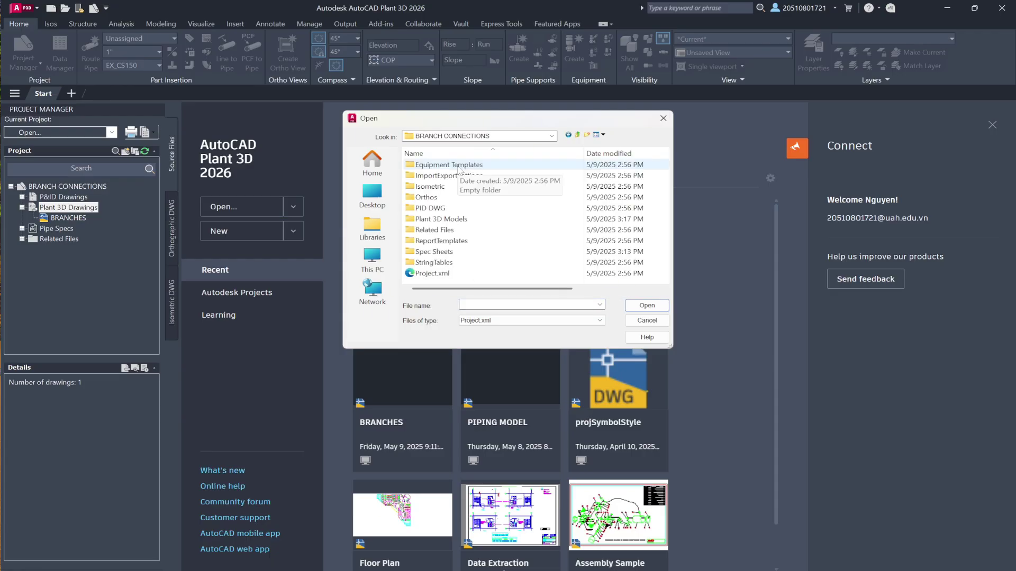
{"action": "left_click", "coordinate": [432, 273]}
{"action": "left_click", "coordinate": [643, 307]}
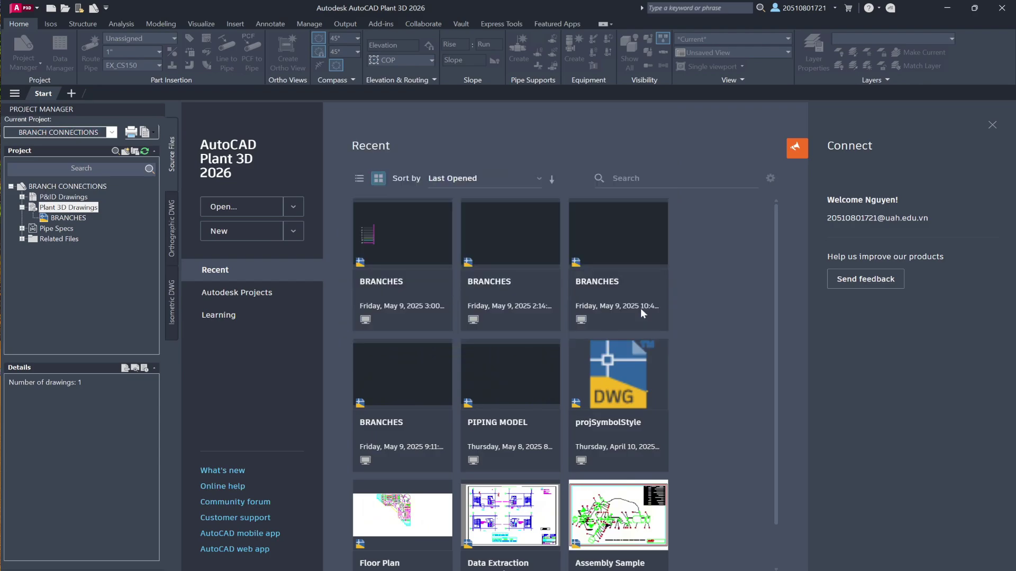
Step: Open the BRANCHES drawing of the Plant 3D Drawings and examine the 1" to 12" branch connections on the existing header
{"action": "double_click", "coordinate": [70, 217]}
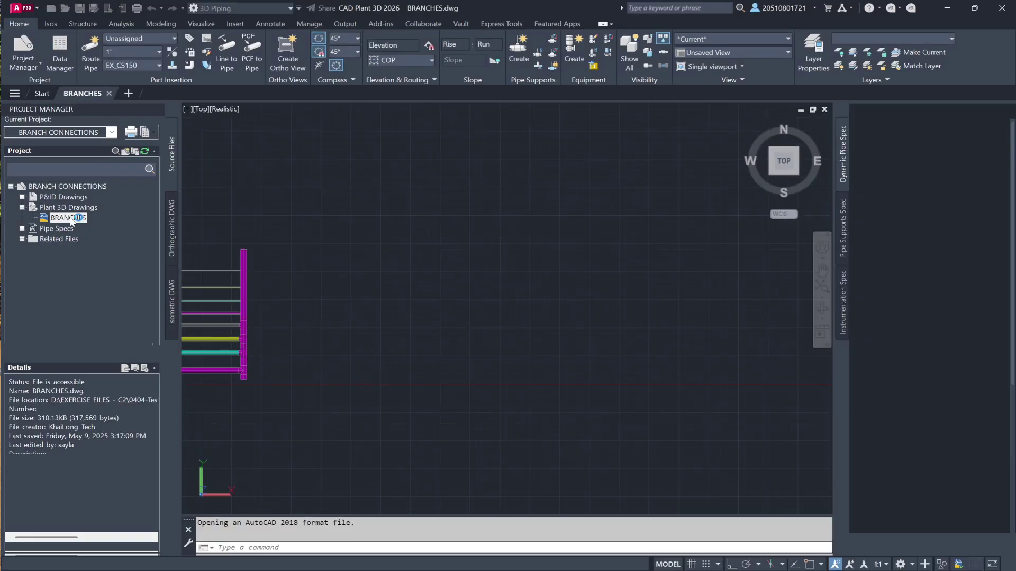
{"action": "scroll", "coordinate": [245, 287], "scroll_direction": "up", "scroll_amount": 2}
{"action": "mouse_move", "coordinate": [244, 290]}
{"action": "middle_mouse_down"}
{"action": "mouse_move", "coordinate": [344, 324]}
{"action": "mouse_move", "coordinate": [374, 365]}
{"action": "middle_mouse_up"}
{"action": "scroll", "coordinate": [328, 347], "scroll_direction": "up", "scroll_amount": 2}
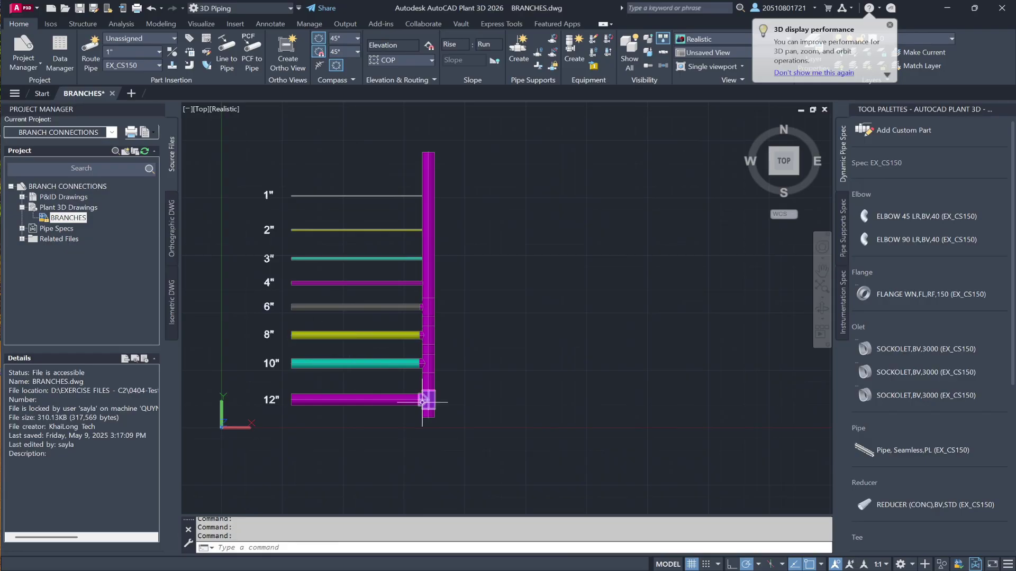
{"action": "mouse_move", "coordinate": [427, 406]}
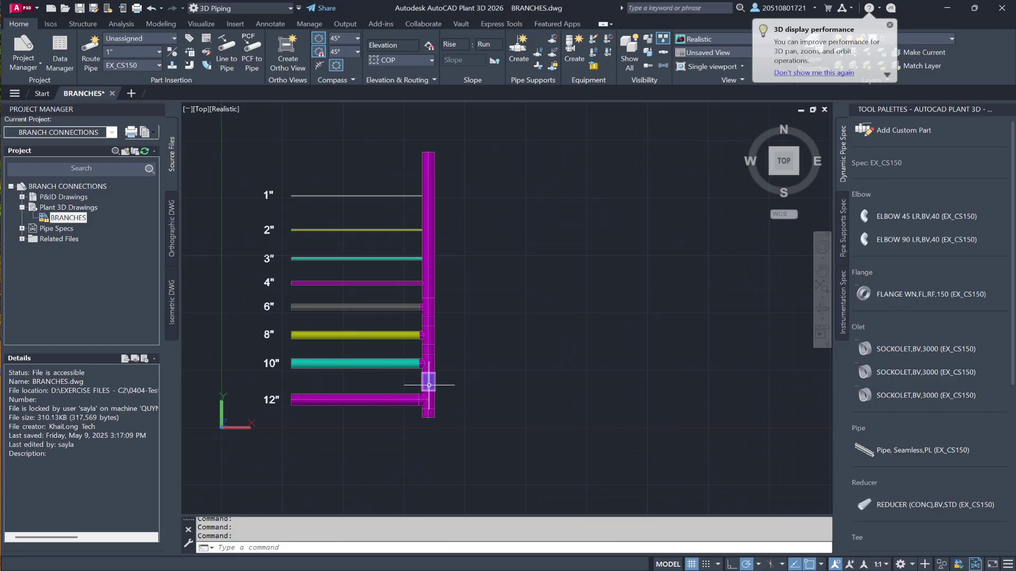
{"action": "mouse_move", "coordinate": [429, 385]}
{"action": "scroll", "coordinate": [428, 385], "scroll_direction": "up", "scroll_amount": 3}
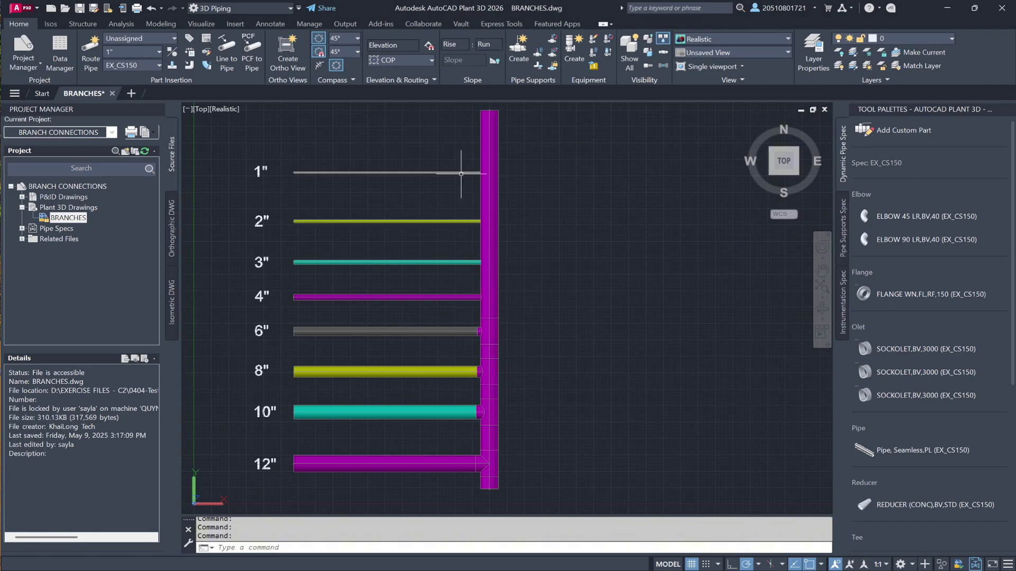
{"action": "scroll", "coordinate": [601, 342], "scroll_direction": "down", "scroll_amount": 2}
{"action": "left_click_drag", "start_coordinate": [600, 342], "coordinate": [461, 359]}
{"action": "key", "text": "Escape"}
Step: Route a vertical 12" header pipe about 24' long in spec EX_CS150, to the right of the existing header and parallel to it
{"action": "left_click", "coordinate": [136, 66]}
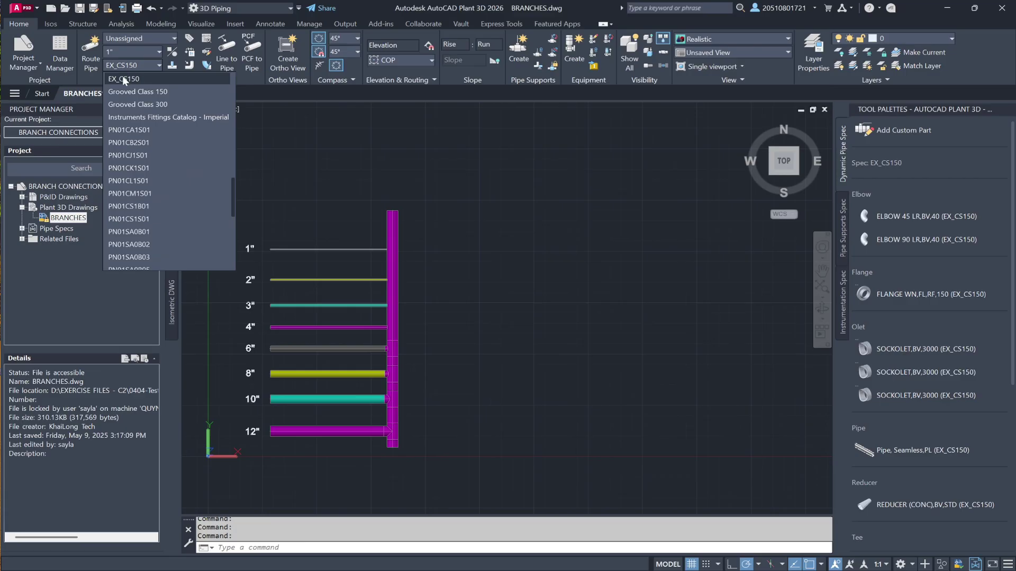
{"action": "left_click", "coordinate": [124, 80]}
{"action": "left_click", "coordinate": [159, 52]}
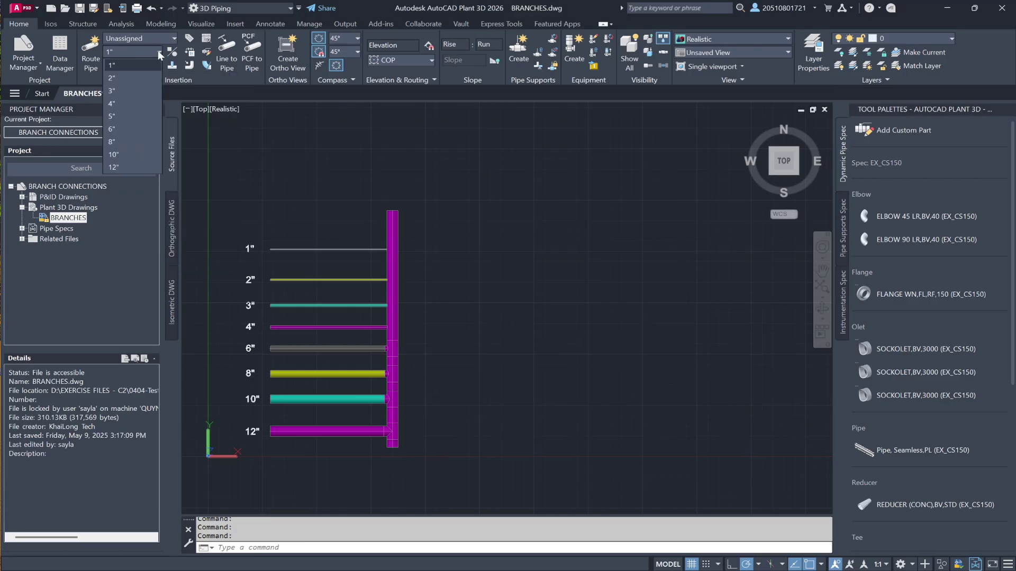
{"action": "left_click", "coordinate": [125, 170]}
{"action": "left_click", "coordinate": [91, 53]}
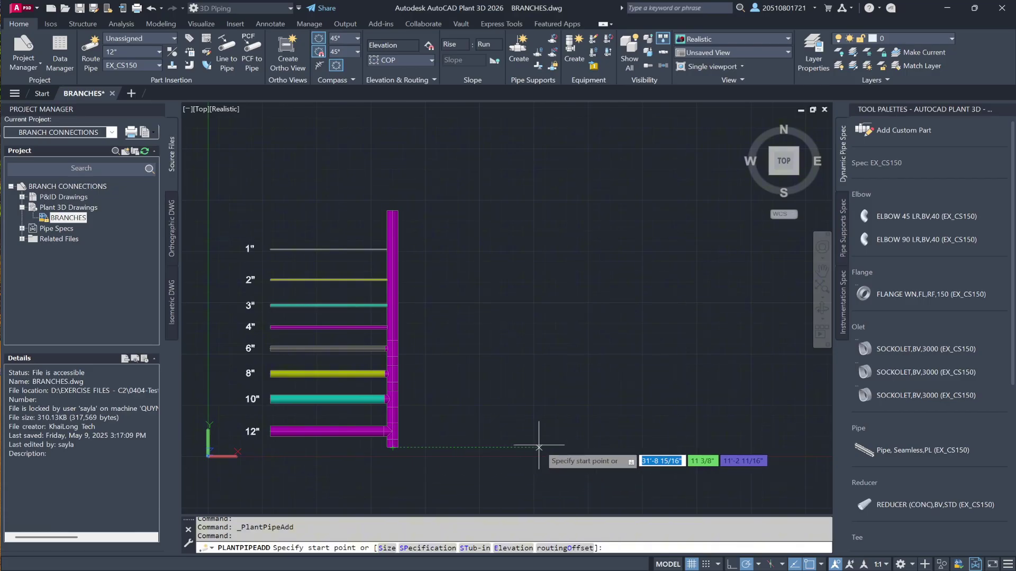
{"action": "left_click", "coordinate": [554, 447]}
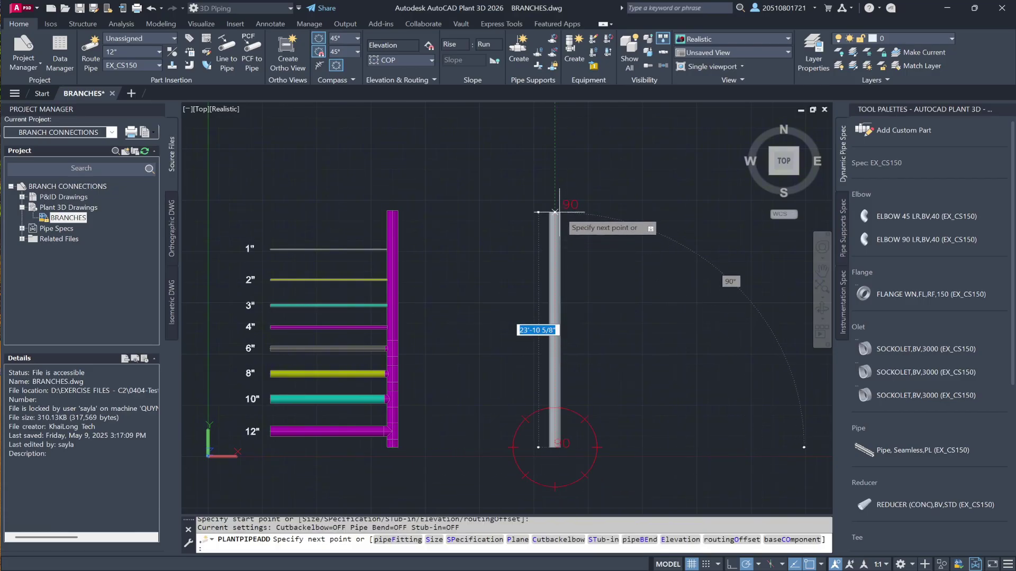
{"action": "left_click", "coordinate": [554, 212]}
{"action": "key", "text": "Escape"}
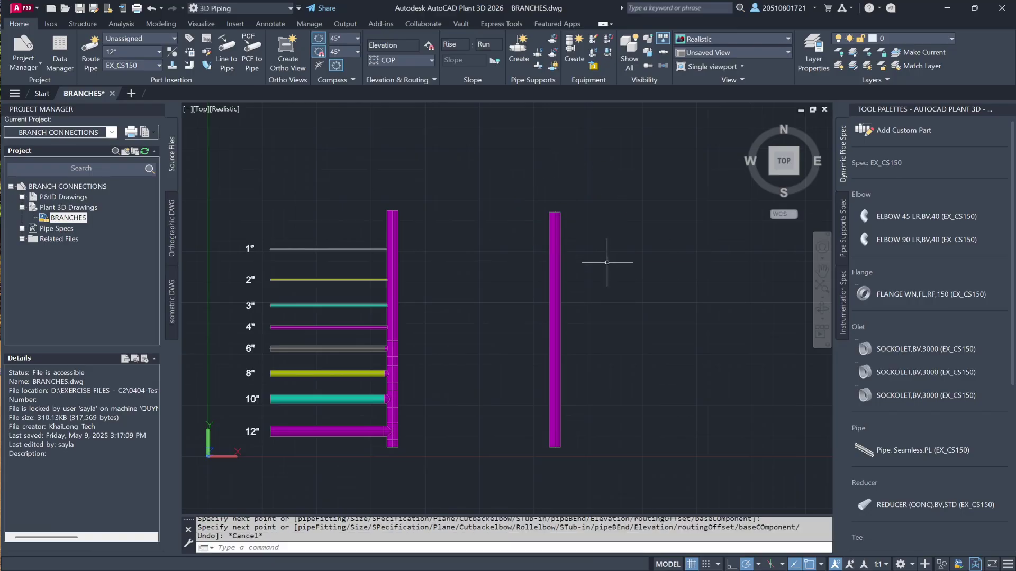
Step: Route a horizontal 12" branch pipe from the right into the new header near its lower end
{"action": "middle_click_drag", "start_coordinate": [608, 265], "coordinate": [567, 265]}
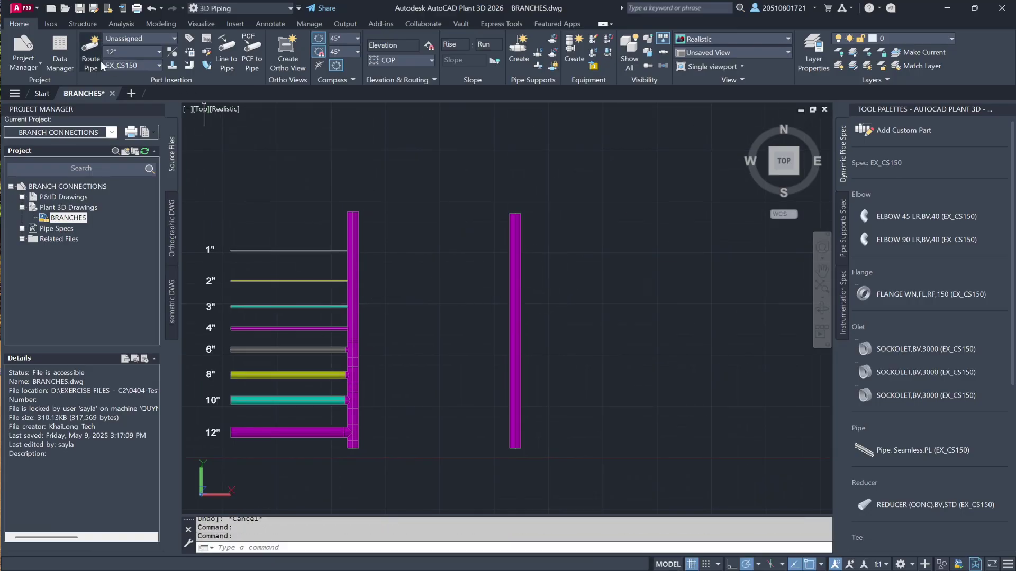
{"action": "left_click", "coordinate": [91, 50]}
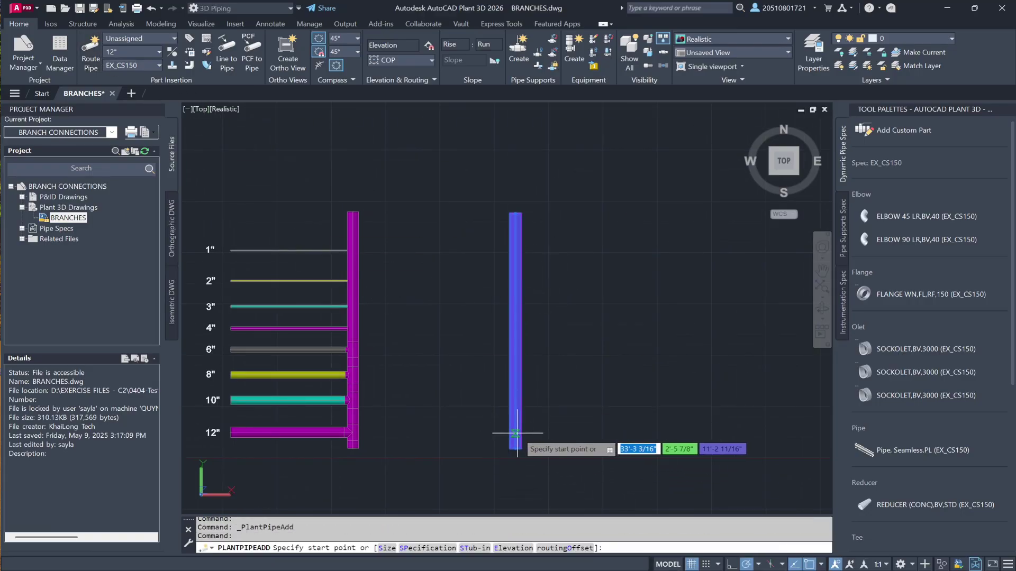
{"action": "left_click", "coordinate": [653, 435]}
{"action": "left_click", "coordinate": [520, 435]}
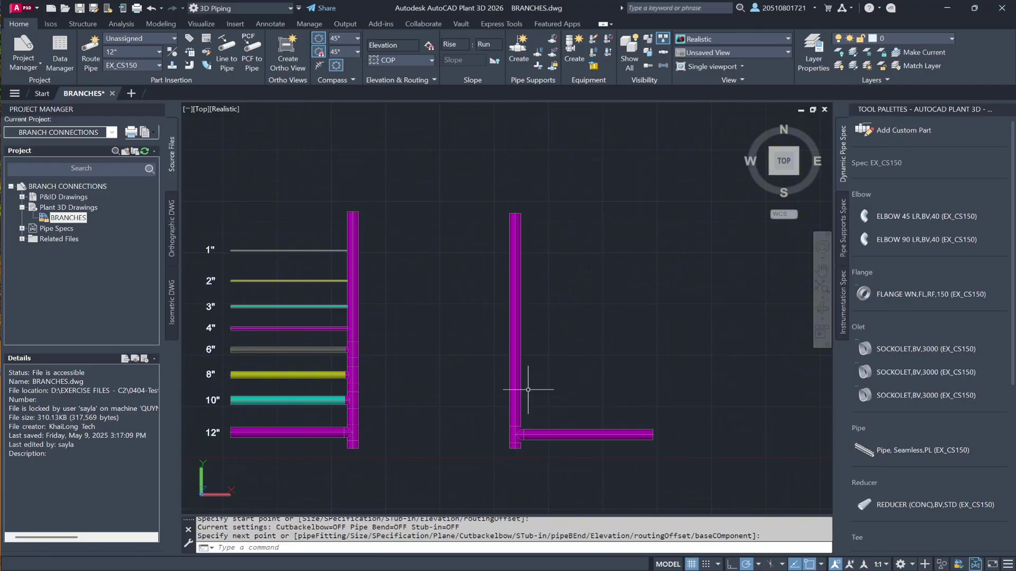
Step: Route a horizontal 10" branch pipe into the new header just above the 12" branch, starting in line with that branch's outer end
{"action": "left_click", "coordinate": [148, 53]}
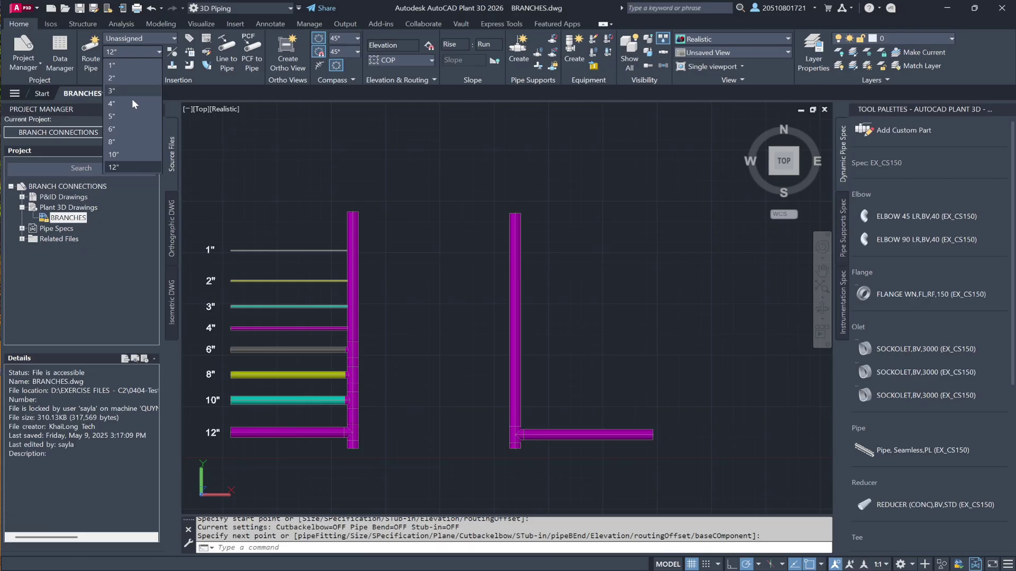
{"action": "left_click", "coordinate": [135, 161]}
{"action": "left_click", "coordinate": [90, 51]}
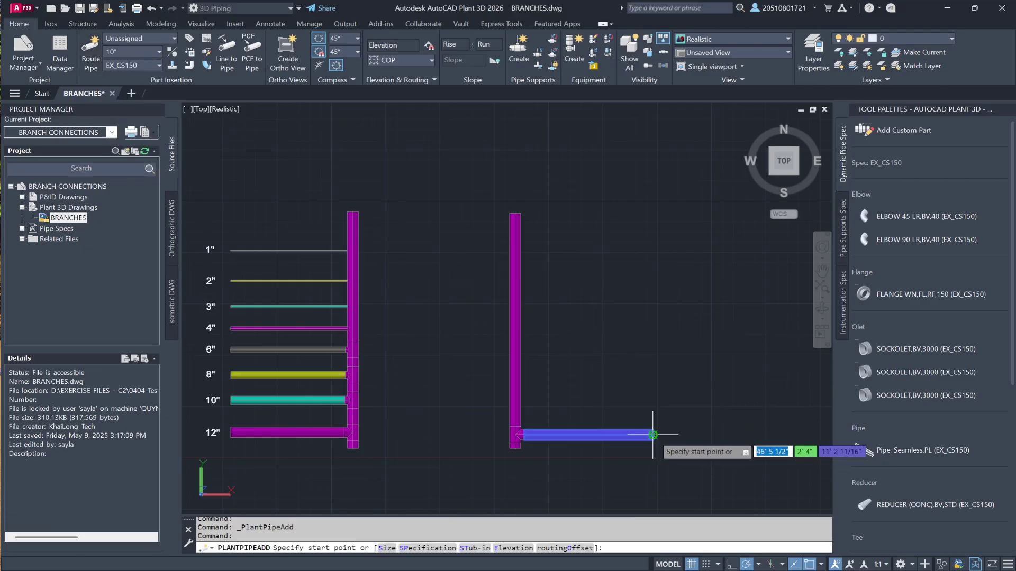
{"action": "left_click", "coordinate": [653, 409]}
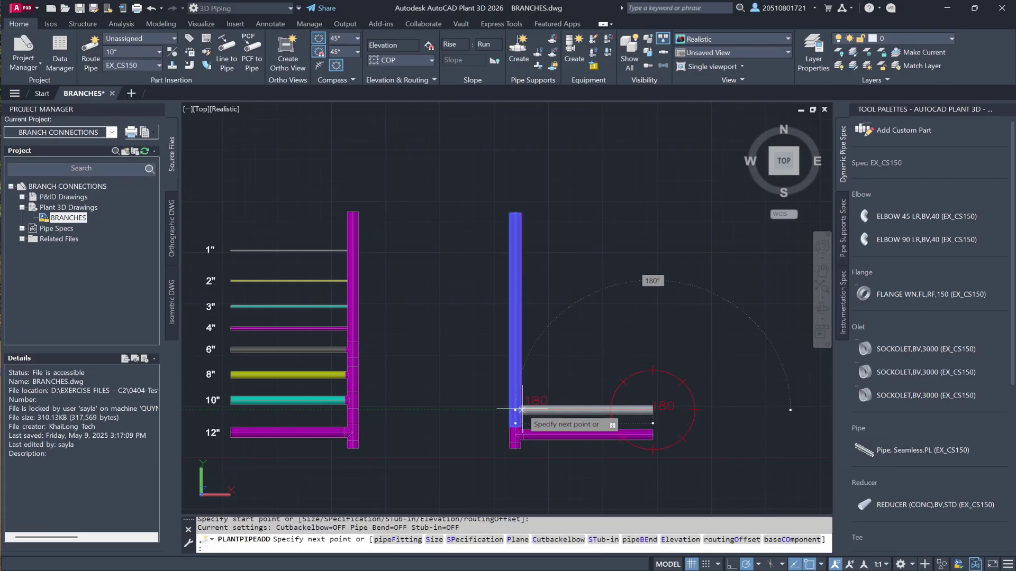
{"action": "left_click", "coordinate": [516, 410]}
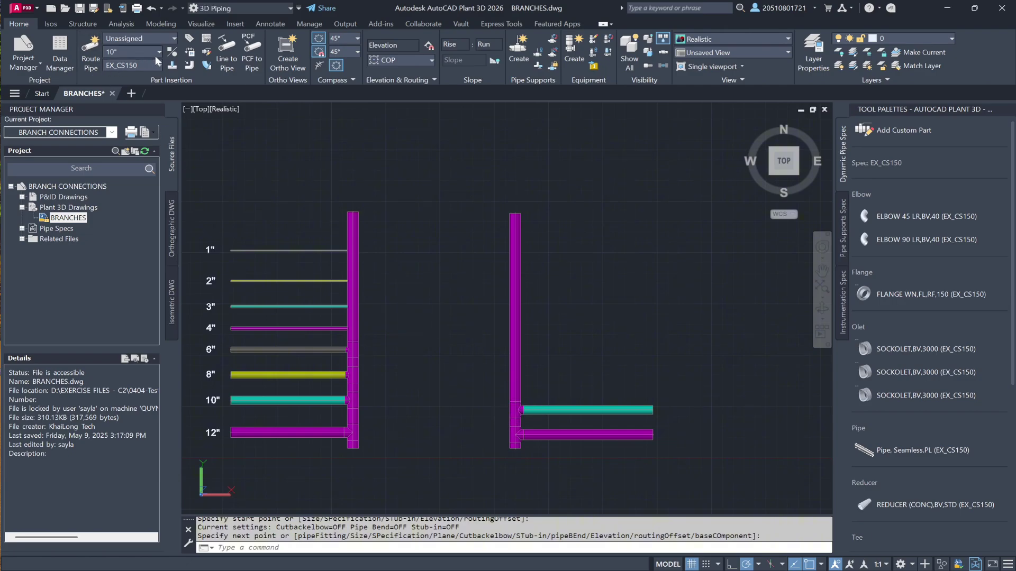
Step: Route a horizontal 8" branch pipe into the new header above the 10" branch, with the outer ends aligned
{"action": "left_click", "coordinate": [159, 52]}
{"action": "left_click", "coordinate": [127, 143]}
{"action": "left_click", "coordinate": [91, 53]}
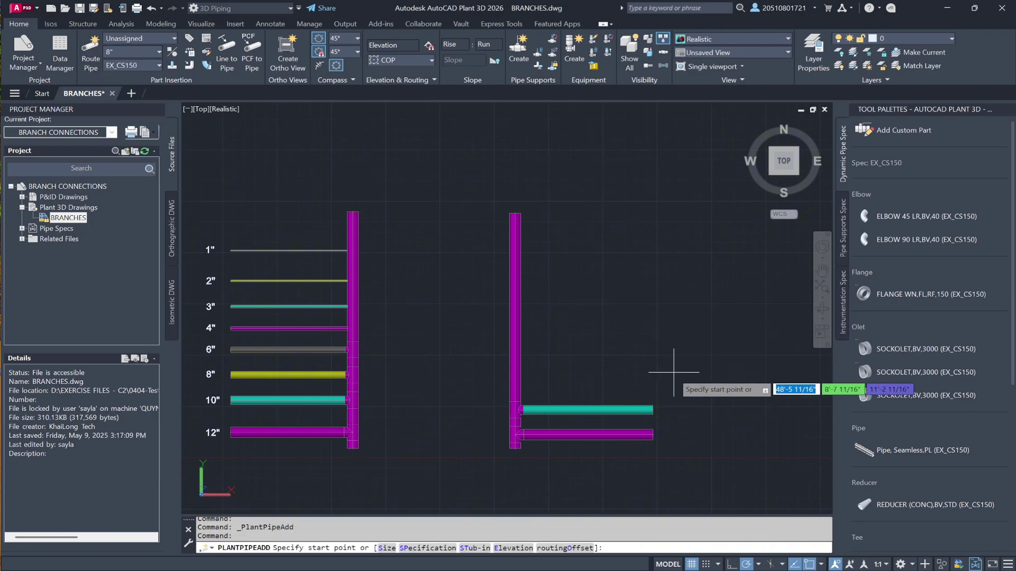
{"action": "left_click", "coordinate": [653, 381]}
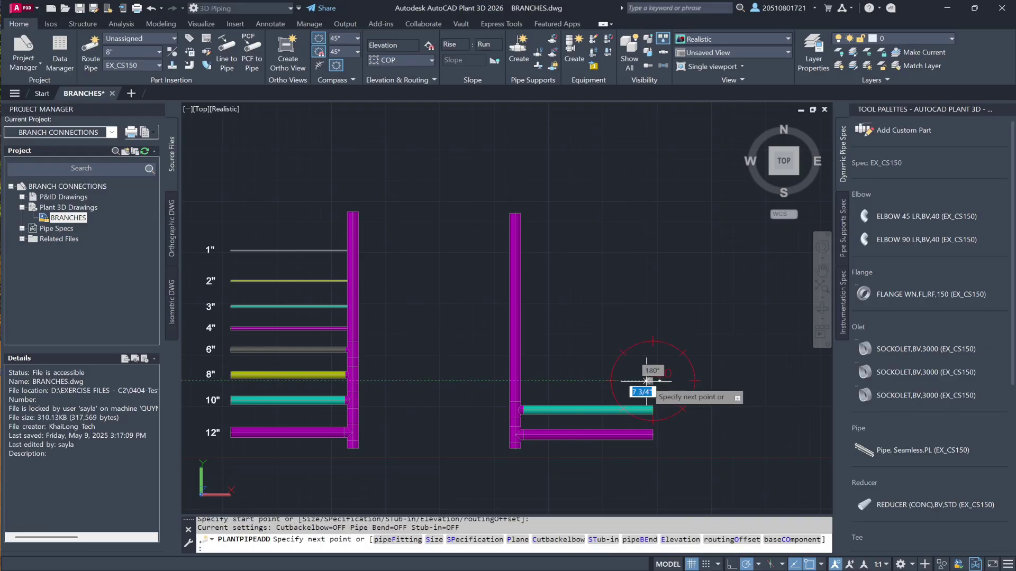
{"action": "left_click", "coordinate": [521, 381]}
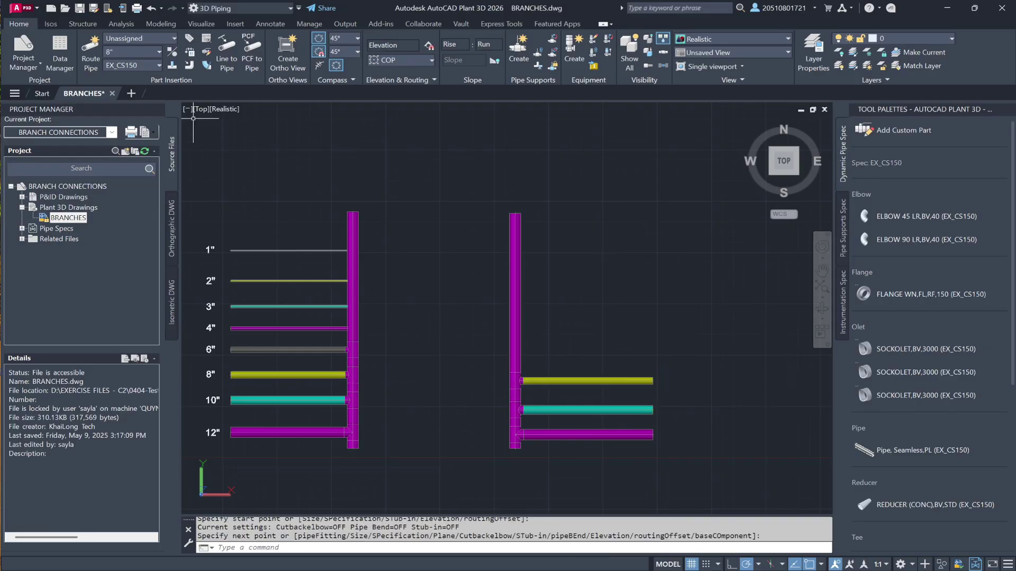
Step: Route a horizontal 6" branch pipe into the new header above the 8" branch, with the outer ends aligned
{"action": "left_click", "coordinate": [158, 52]}
{"action": "left_click", "coordinate": [127, 130]}
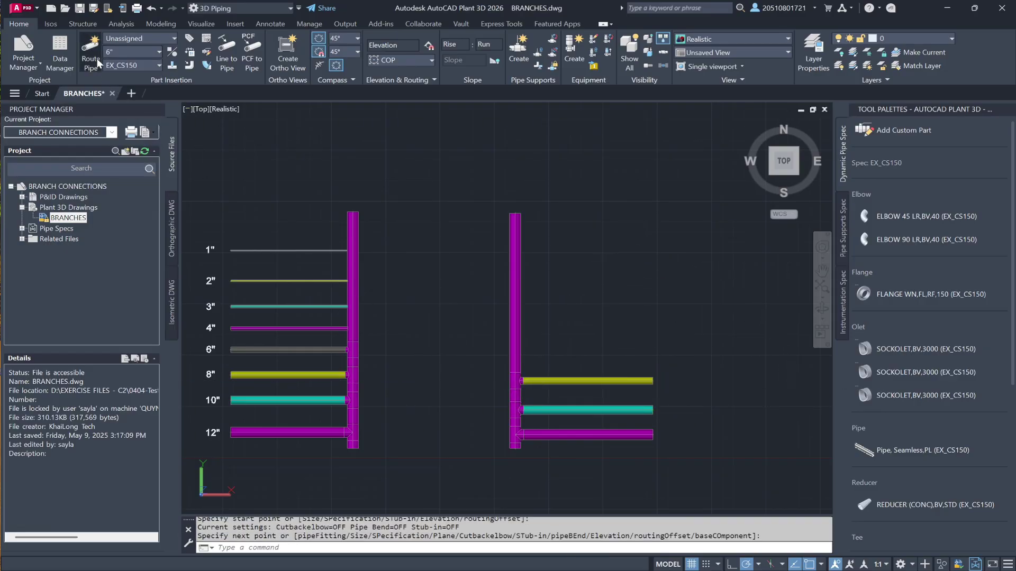
{"action": "left_click", "coordinate": [90, 53]}
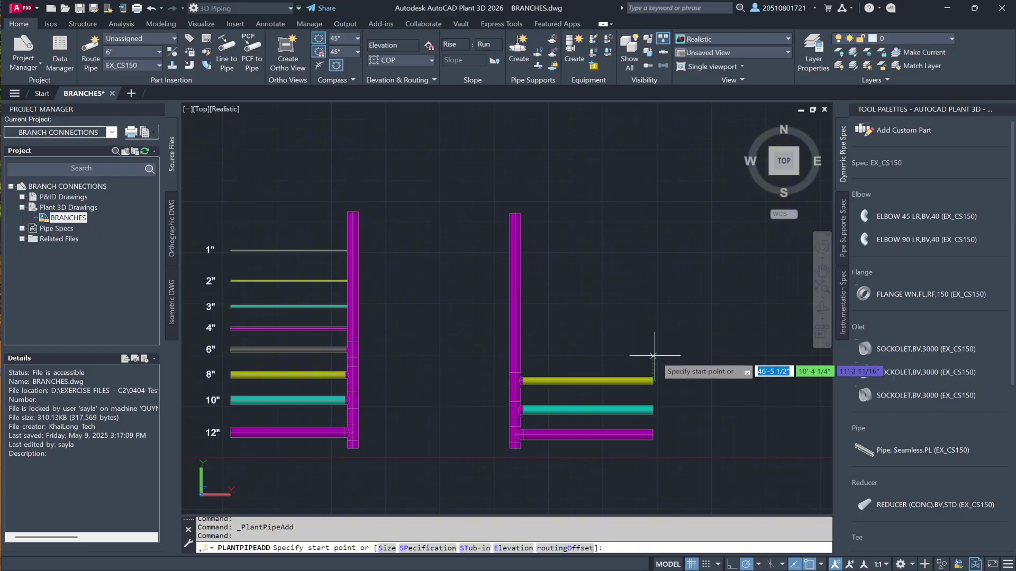
{"action": "left_click", "coordinate": [653, 356]}
{"action": "left_click", "coordinate": [518, 356]}
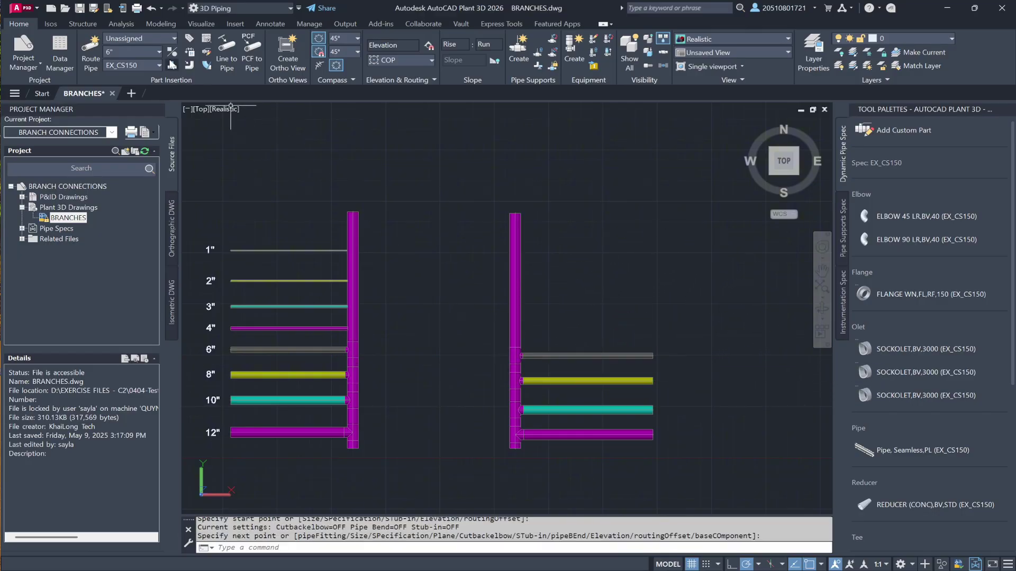
Step: Route a horizontal 4" branch pipe into the new header above the 6" branch, with the outer ends aligned
{"action": "left_click", "coordinate": [158, 52]}
{"action": "left_click", "coordinate": [127, 117]}
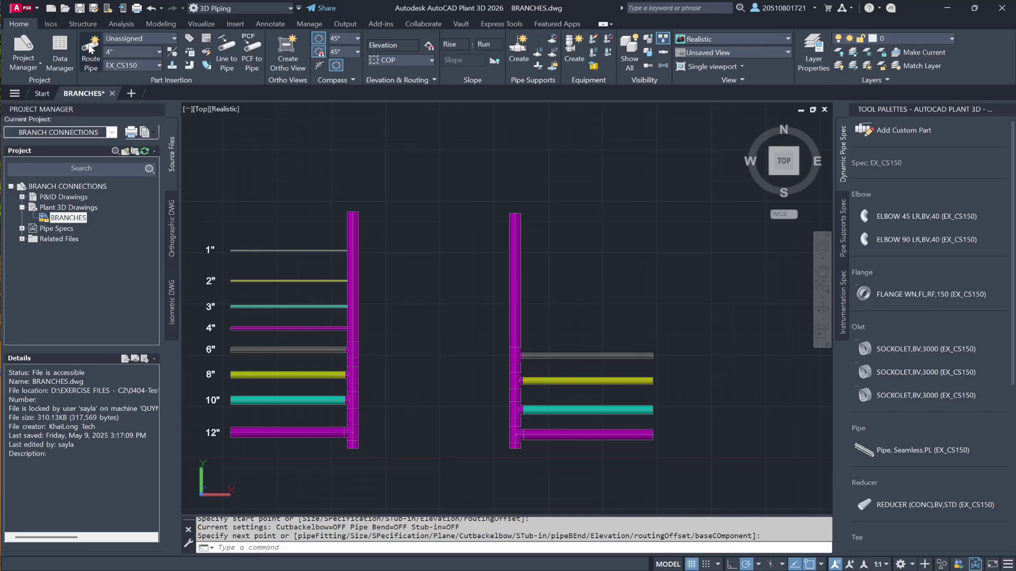
{"action": "left_click", "coordinate": [90, 53]}
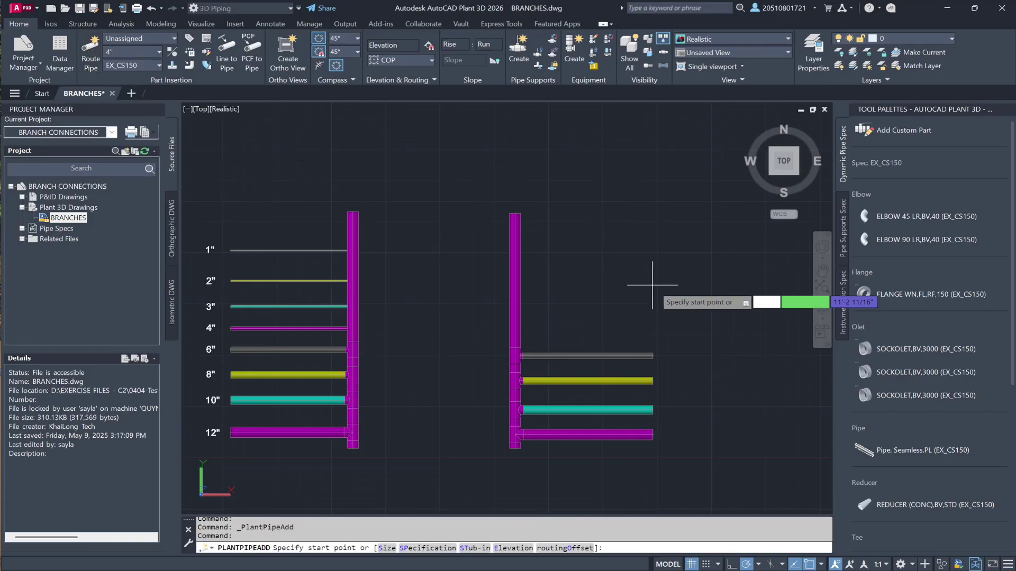
{"action": "left_click", "coordinate": [653, 334]}
{"action": "left_click", "coordinate": [532, 332]}
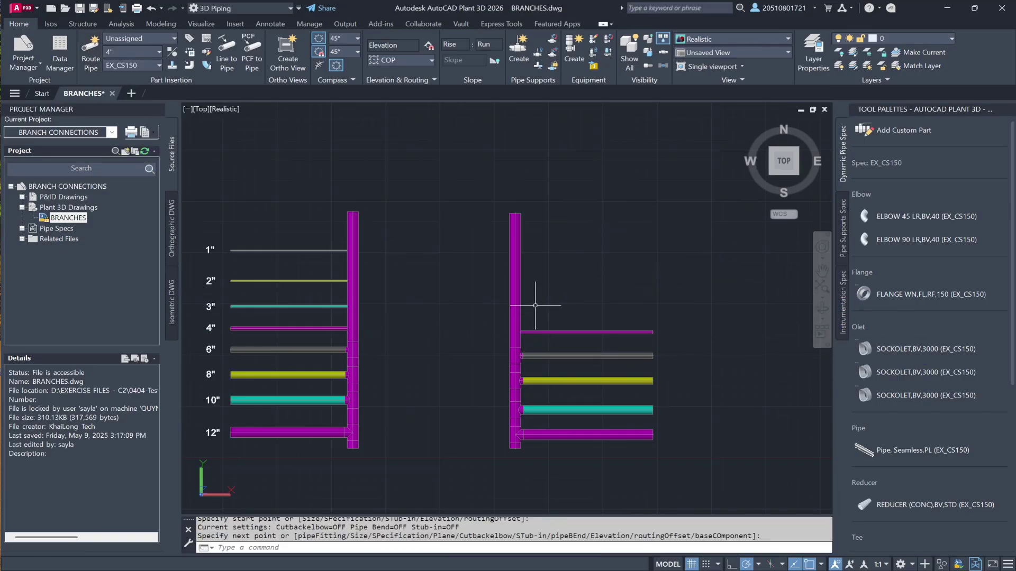
Step: Route a horizontal 3" branch pipe into the new header above the 4" branch, with the outer ends aligned
{"action": "left_click", "coordinate": [129, 52]}
{"action": "left_click", "coordinate": [127, 90]}
{"action": "left_click", "coordinate": [91, 53]}
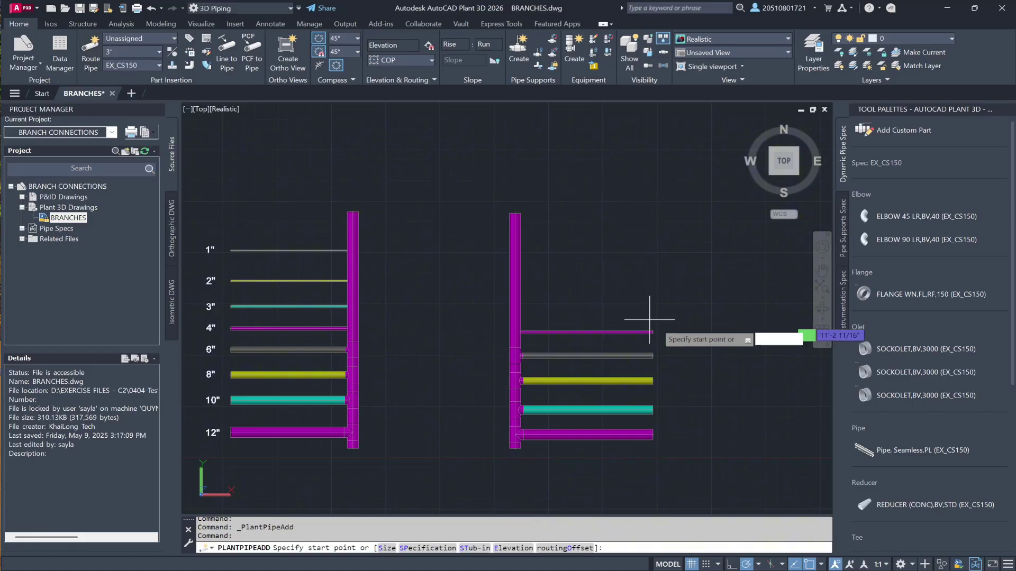
{"action": "left_click", "coordinate": [652, 306]}
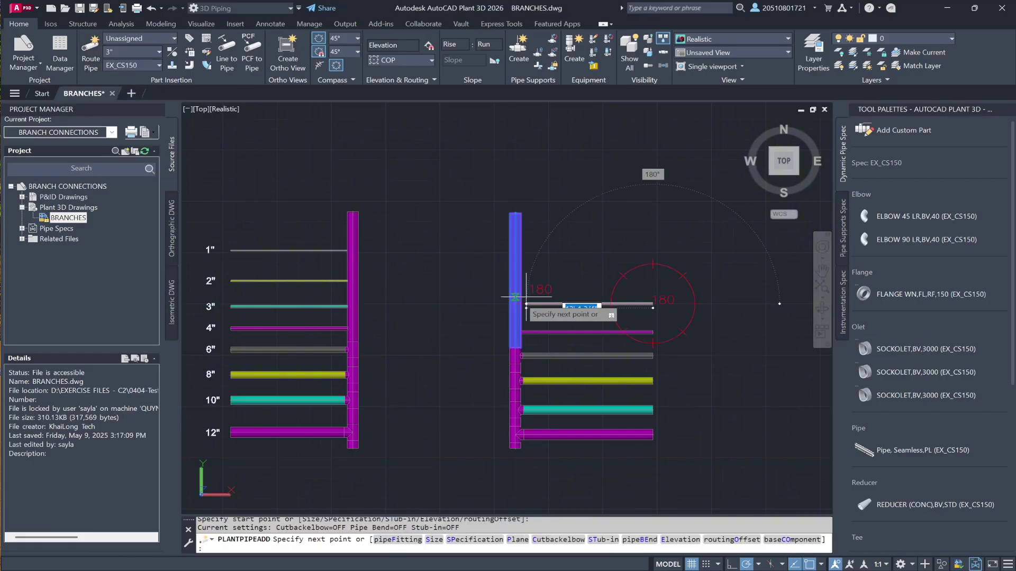
{"action": "left_click", "coordinate": [515, 306]}
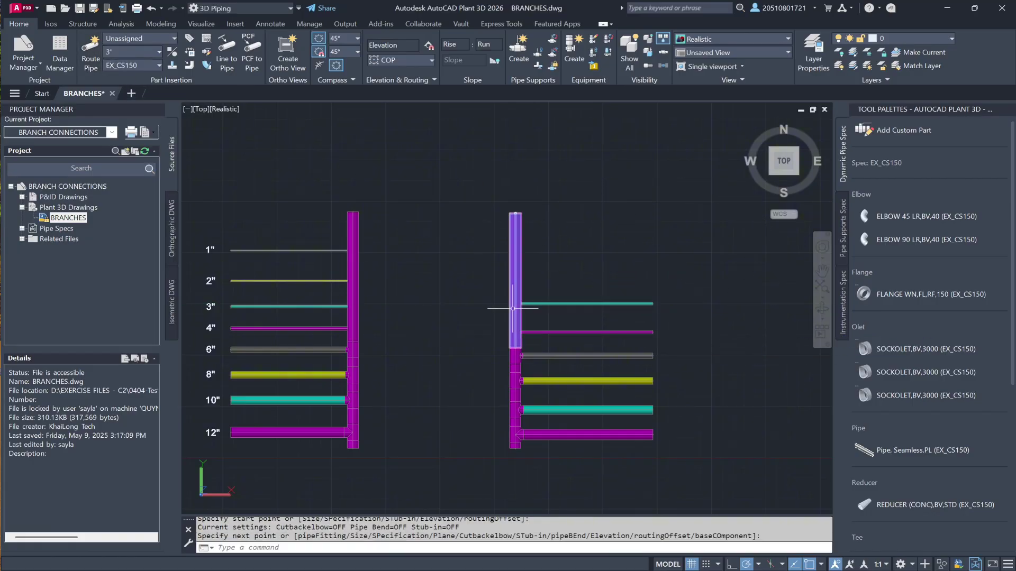
Step: Route a horizontal 2" branch pipe into the new header above the 3" branch, with the outer ends aligned
{"action": "left_click", "coordinate": [134, 52]}
{"action": "left_click", "coordinate": [127, 79]}
{"action": "left_click", "coordinate": [91, 53]}
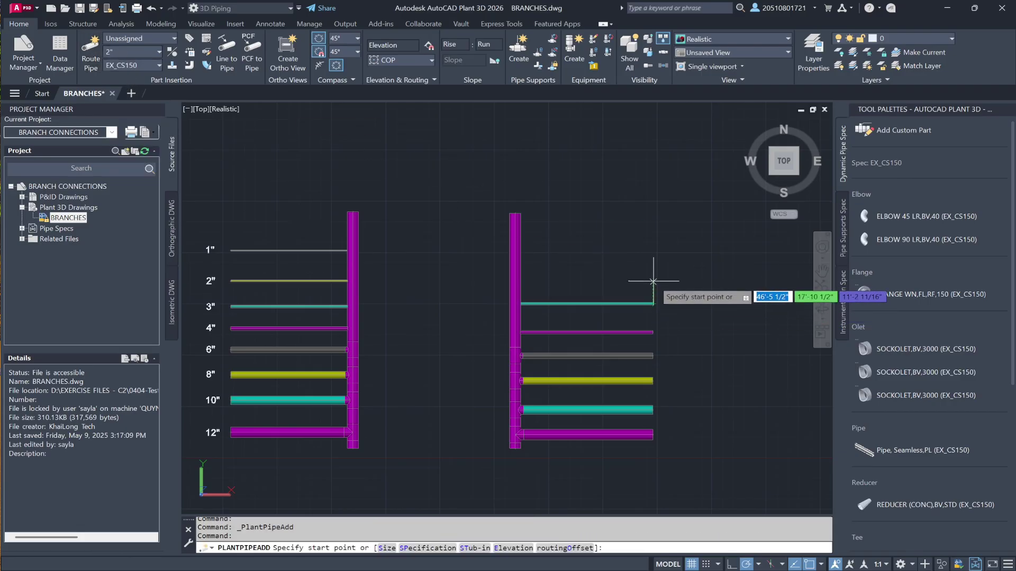
{"action": "left_click", "coordinate": [653, 281]}
{"action": "left_click", "coordinate": [514, 281]}
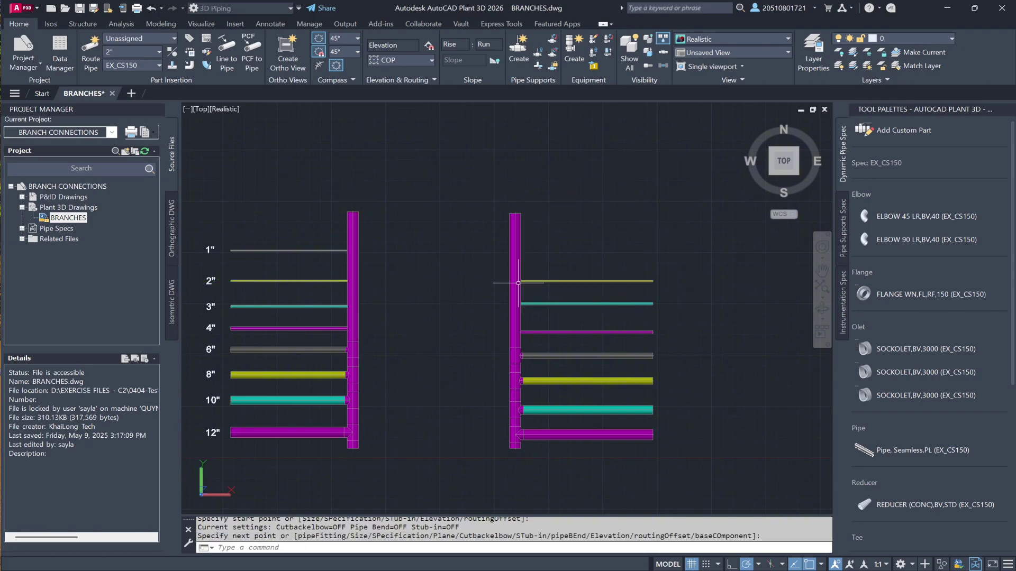
Step: Route a horizontal 1" branch pipe into the new header above the 2" branch, with the outer ends aligned
{"action": "left_click", "coordinate": [146, 51]}
{"action": "left_click", "coordinate": [146, 74]}
{"action": "left_click", "coordinate": [96, 56]}
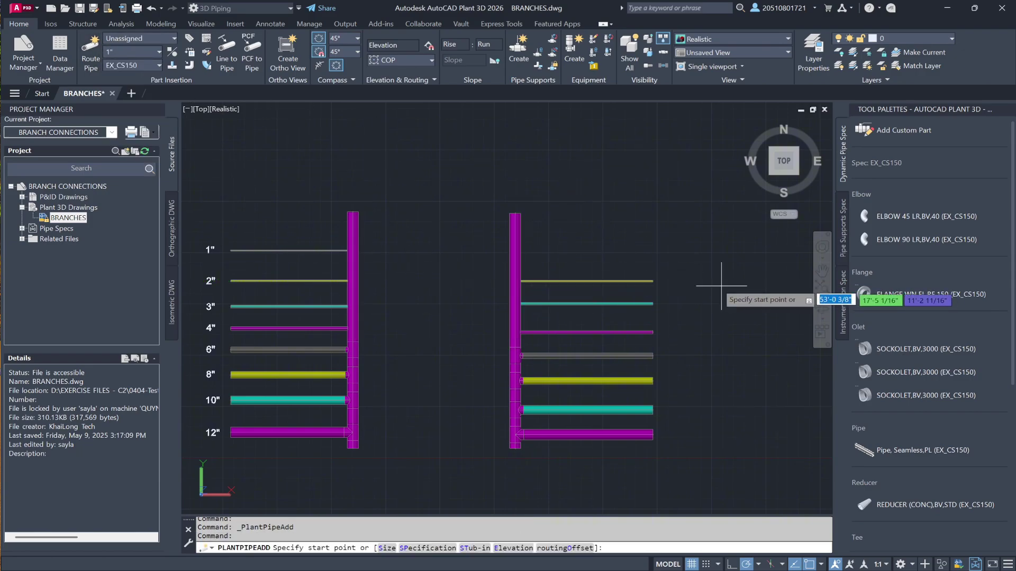
{"action": "left_click", "coordinate": [653, 246]}
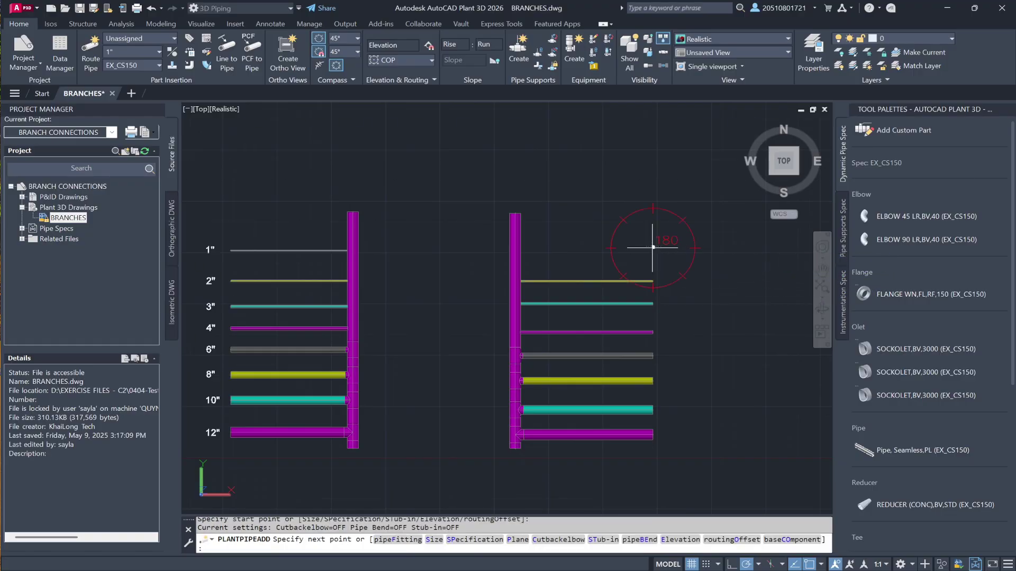
{"action": "left_click", "coordinate": [516, 247]}
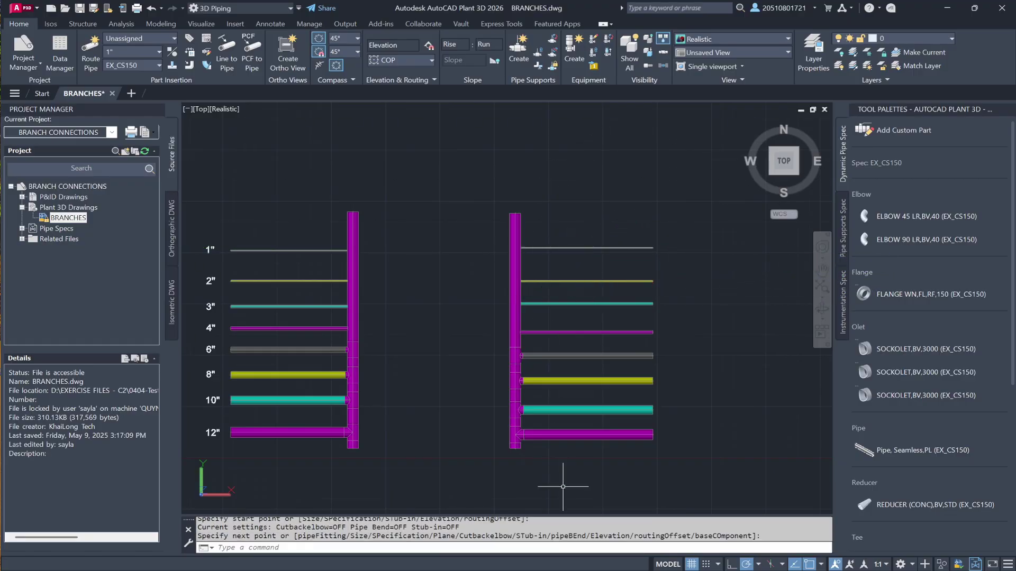
Step: Examine up close how each branch from 12" to 1" connects to the new header
{"action": "scroll", "coordinate": [579, 464], "scroll_direction": "up", "scroll_amount": 2}
{"action": "middle_click_drag", "start_coordinate": [580, 464], "coordinate": [320, 477]}
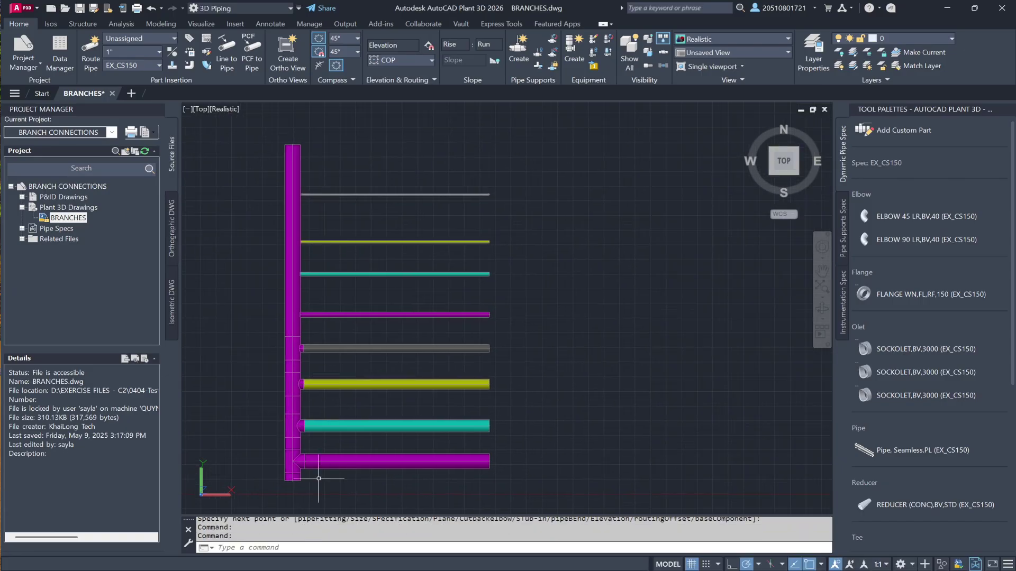
{"action": "scroll", "coordinate": [284, 461], "scroll_direction": "up", "scroll_amount": 2}
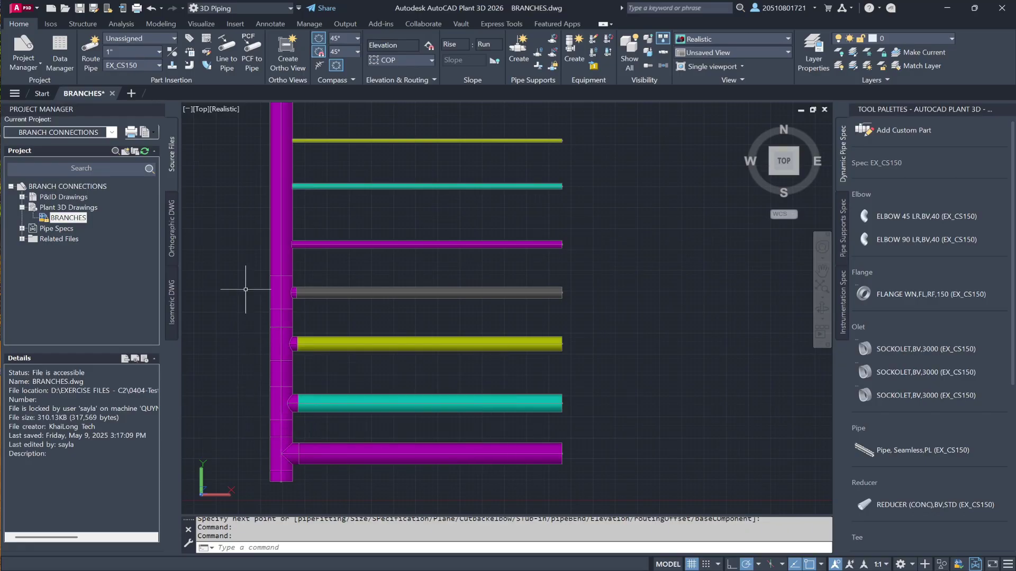
{"action": "mouse_move", "coordinate": [281, 291]}
{"action": "middle_mouse_down"}
{"action": "mouse_move", "coordinate": [265, 296]}
{"action": "mouse_move", "coordinate": [254, 421]}
{"action": "middle_mouse_up"}
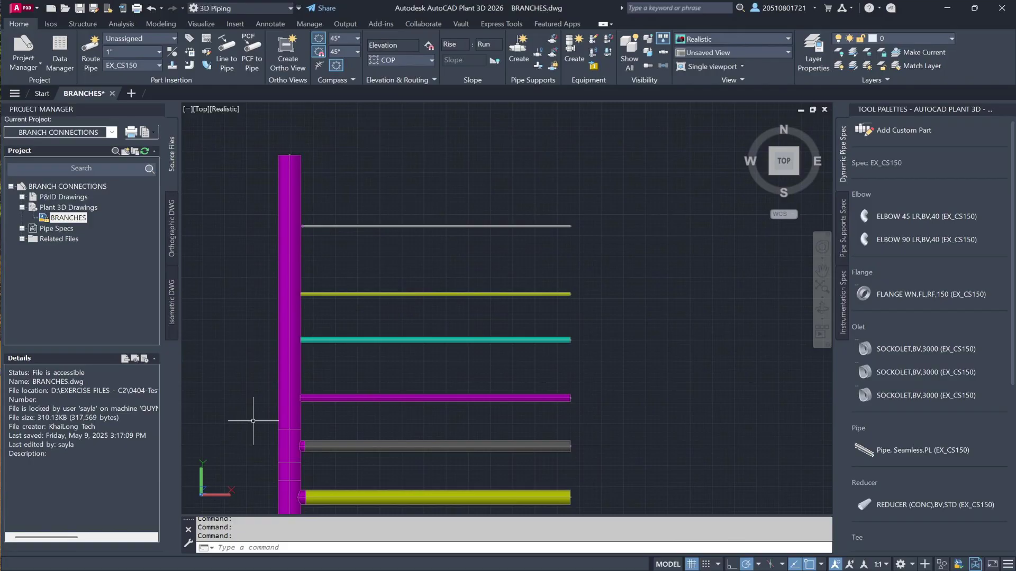
{"action": "scroll", "coordinate": [308, 216], "scroll_direction": "up", "scroll_amount": 5}
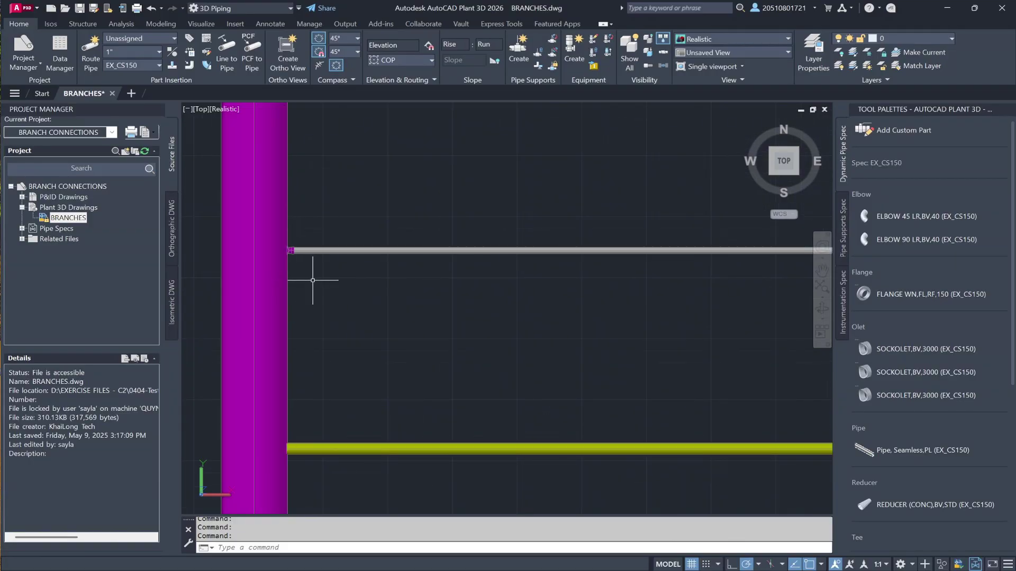
{"action": "scroll", "coordinate": [362, 275], "scroll_direction": "down", "scroll_amount": 5}
{"action": "middle_click_drag", "start_coordinate": [531, 318], "coordinate": [452, 223]}
{"action": "scroll", "coordinate": [451, 223], "scroll_direction": "down", "scroll_amount": 2}
{"action": "middle_click_drag", "start_coordinate": [566, 296], "coordinate": [529, 291]}
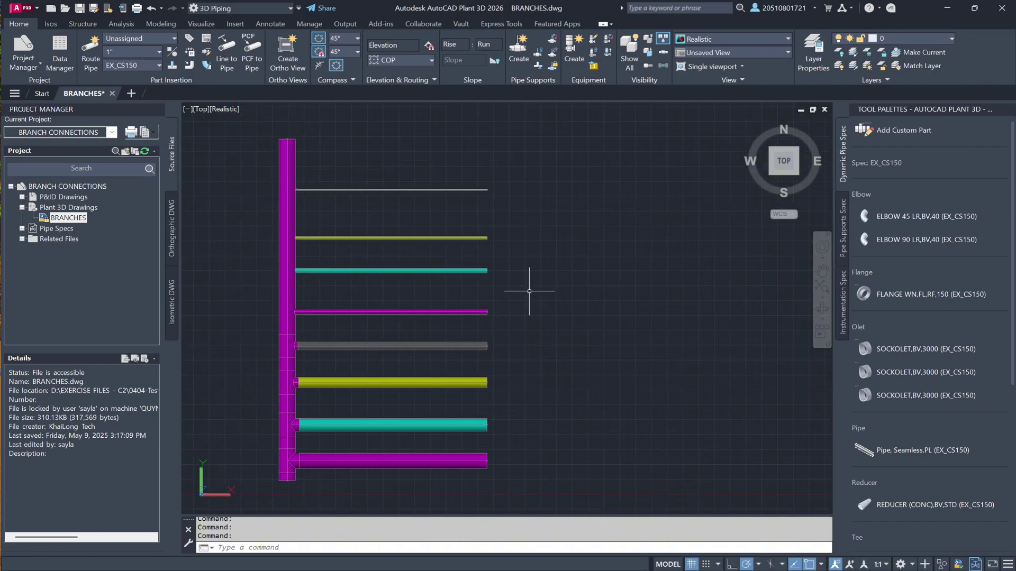
Step: Open the project's EX_CS150 pipe spec in the Spec Editor and show its branch table
{"action": "left_click", "coordinate": [22, 229]}
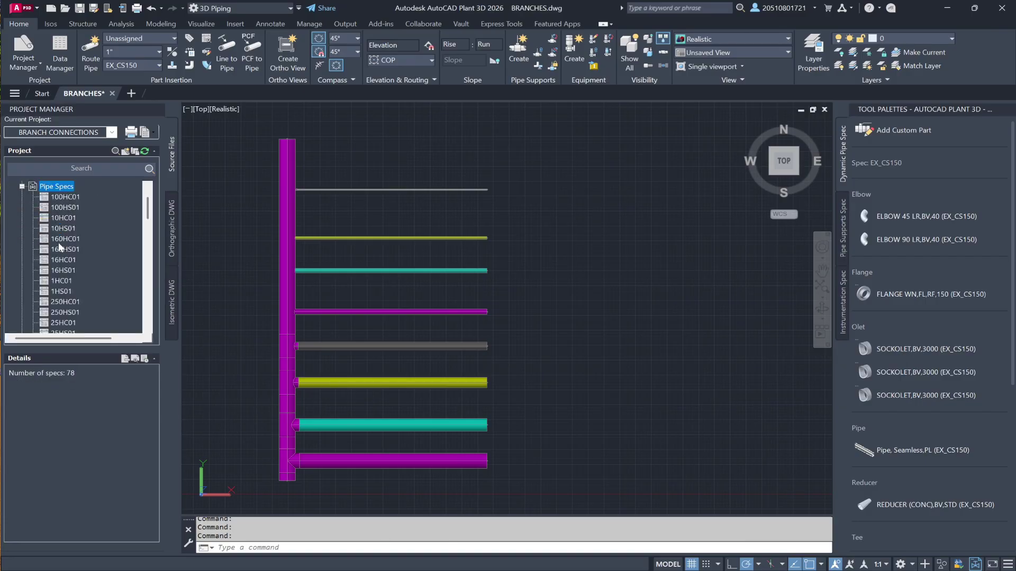
{"action": "scroll", "coordinate": [65, 265], "scroll_direction": "down", "scroll_amount": 10}
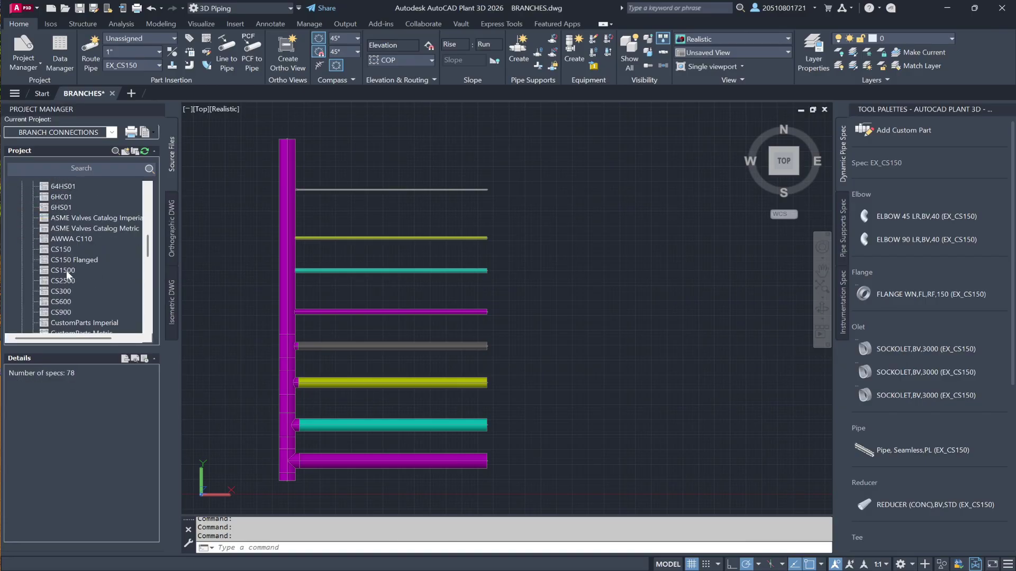
{"action": "scroll", "coordinate": [66, 271], "scroll_direction": "down", "scroll_amount": 3}
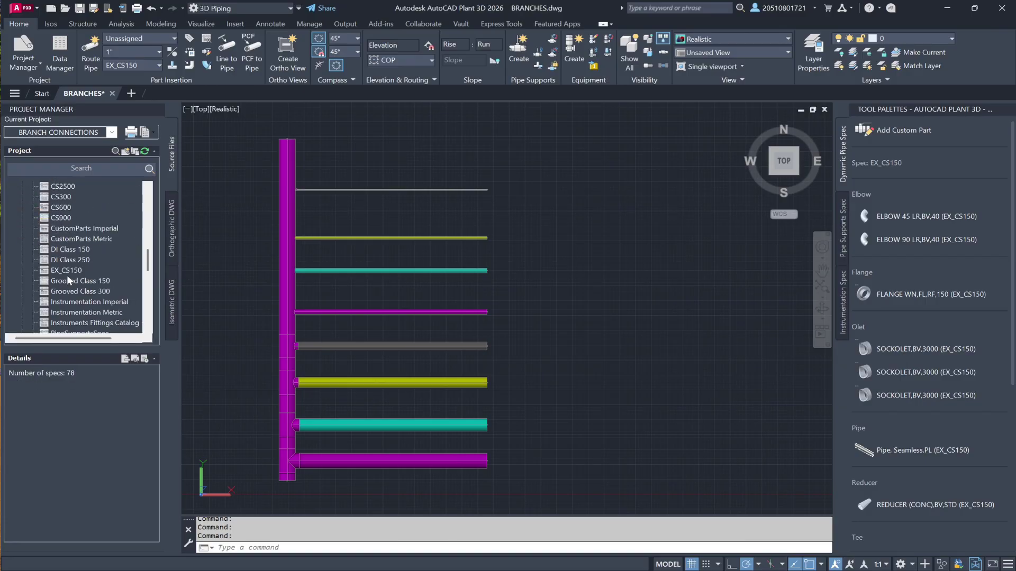
{"action": "left_click", "coordinate": [69, 271]}
{"action": "right_click", "coordinate": [71, 271]}
{"action": "left_click", "coordinate": [91, 310]}
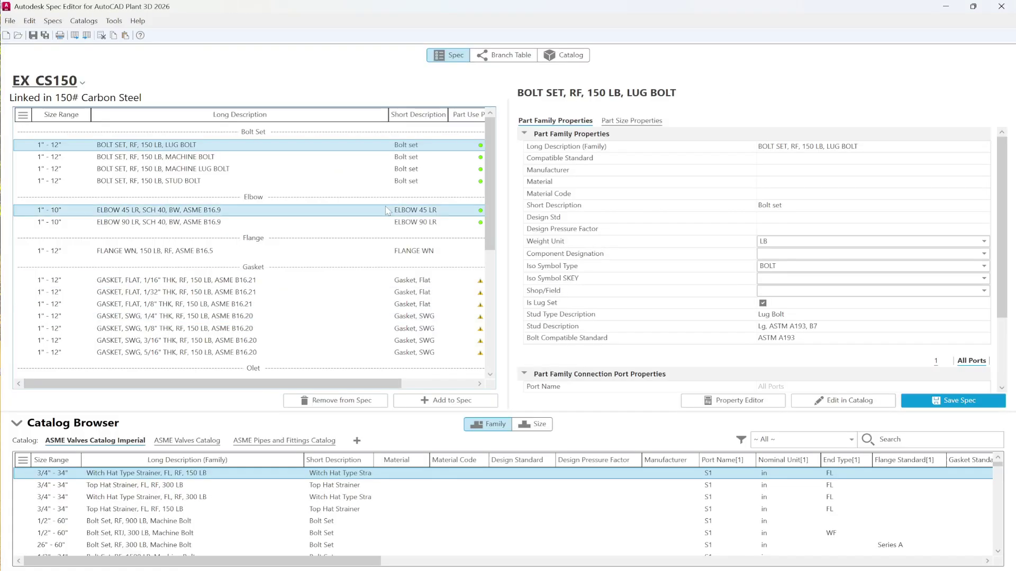
{"action": "left_click", "coordinate": [522, 59]}
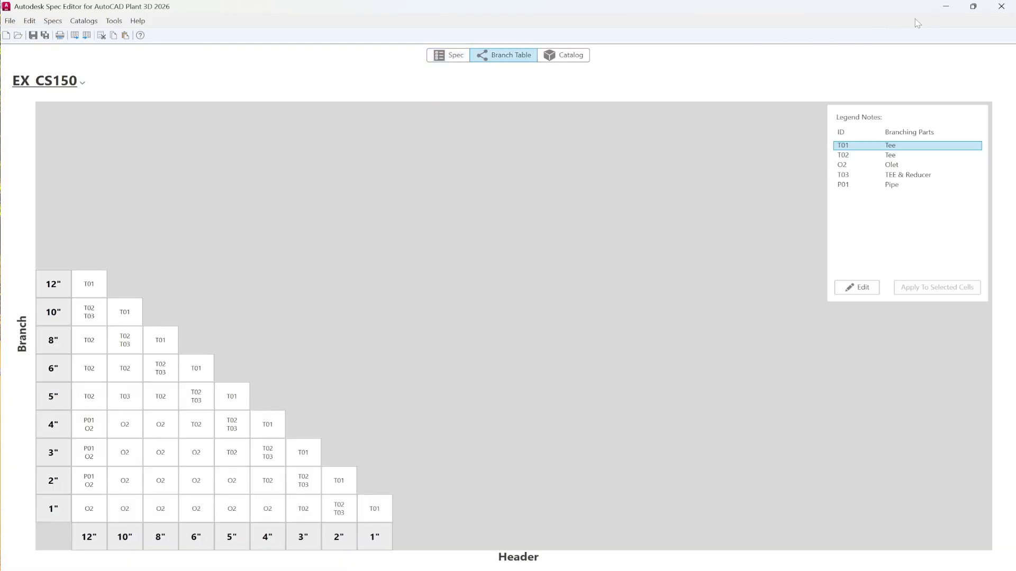
Step: Arrange the Spec Editor window beside the drawing so the branch table and the whole new header can be compared
{"action": "left_click", "coordinate": [973, 6]}
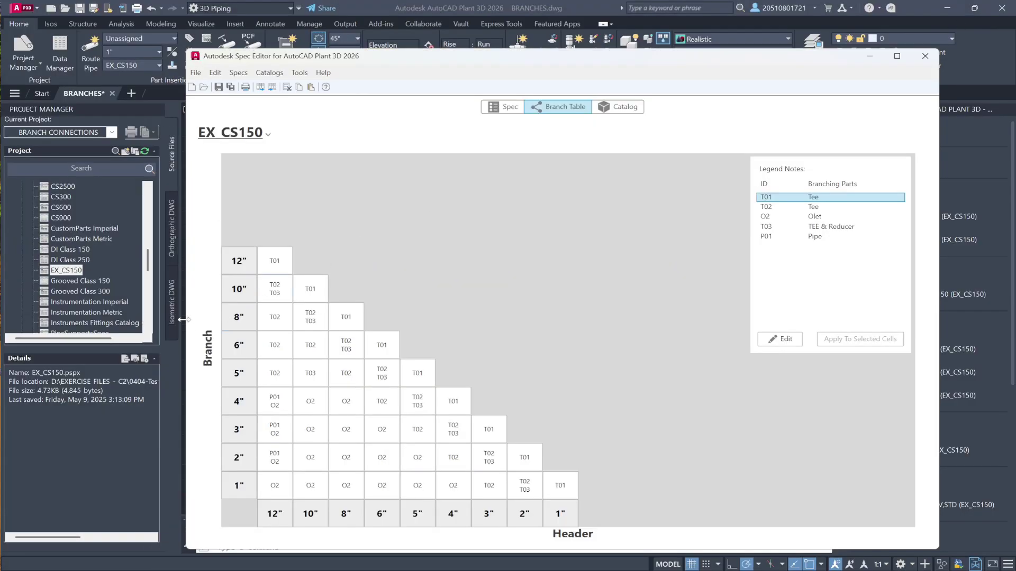
{"action": "left_click_drag", "start_coordinate": [183, 319], "coordinate": [205, 320]}
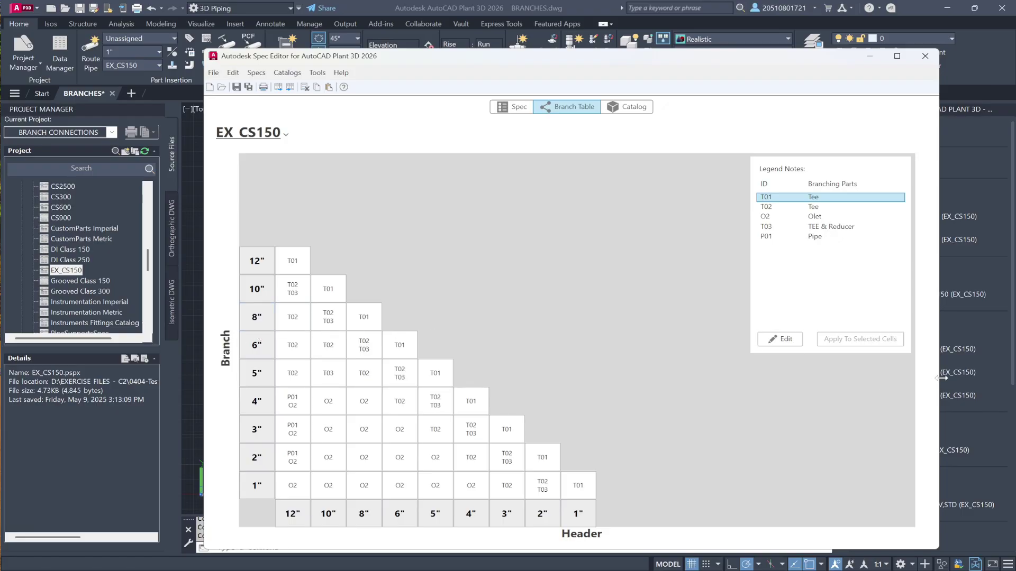
{"action": "left_click_drag", "start_coordinate": [656, 66], "coordinate": [765, 62]}
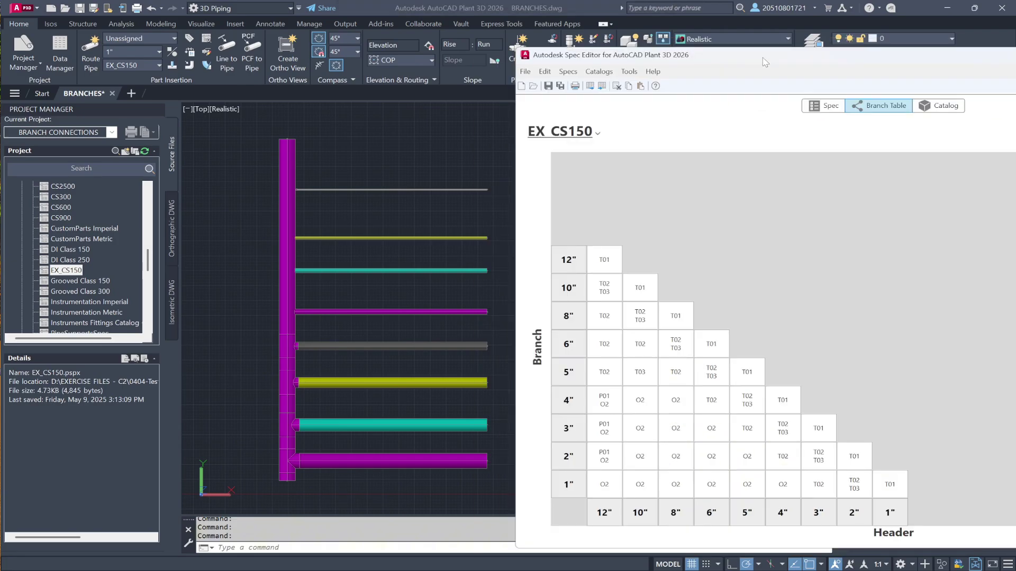
{"action": "scroll", "coordinate": [307, 462], "scroll_direction": "up", "scroll_amount": 2}
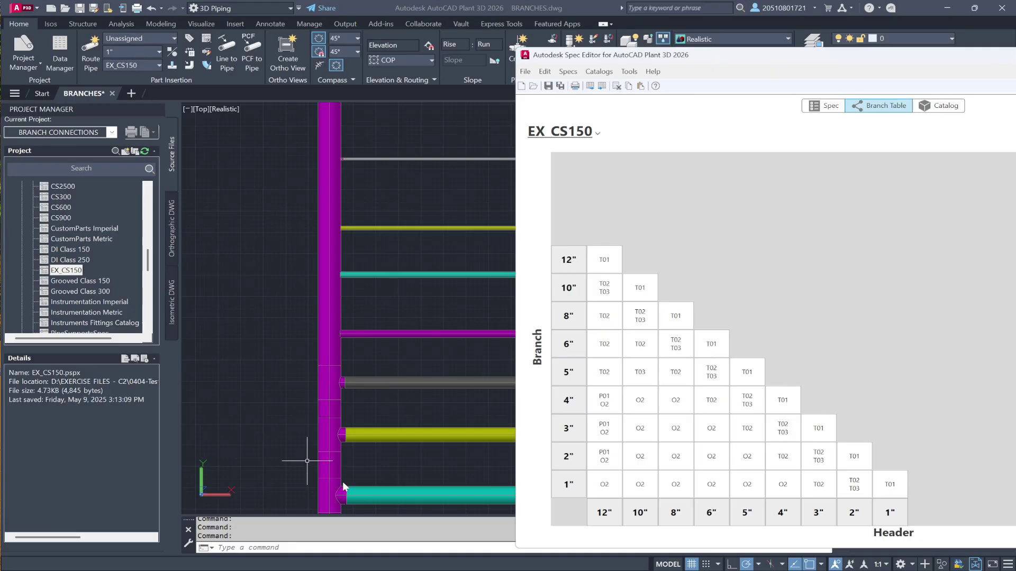
{"action": "scroll", "coordinate": [306, 461], "scroll_direction": "down", "scroll_amount": 2}
{"action": "left_click", "coordinate": [381, 489]}
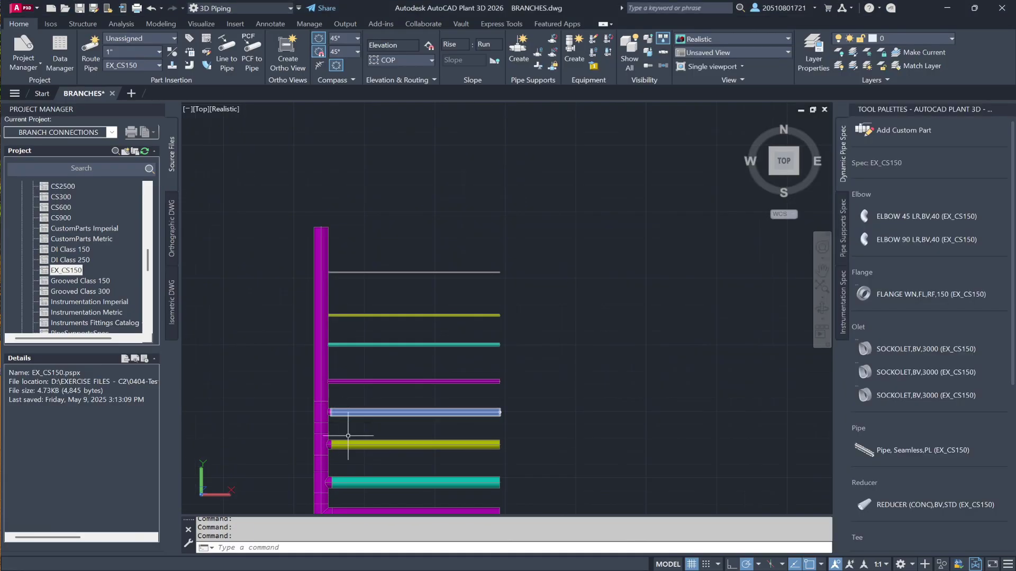
{"action": "middle_click_drag", "start_coordinate": [365, 471], "coordinate": [334, 401]}
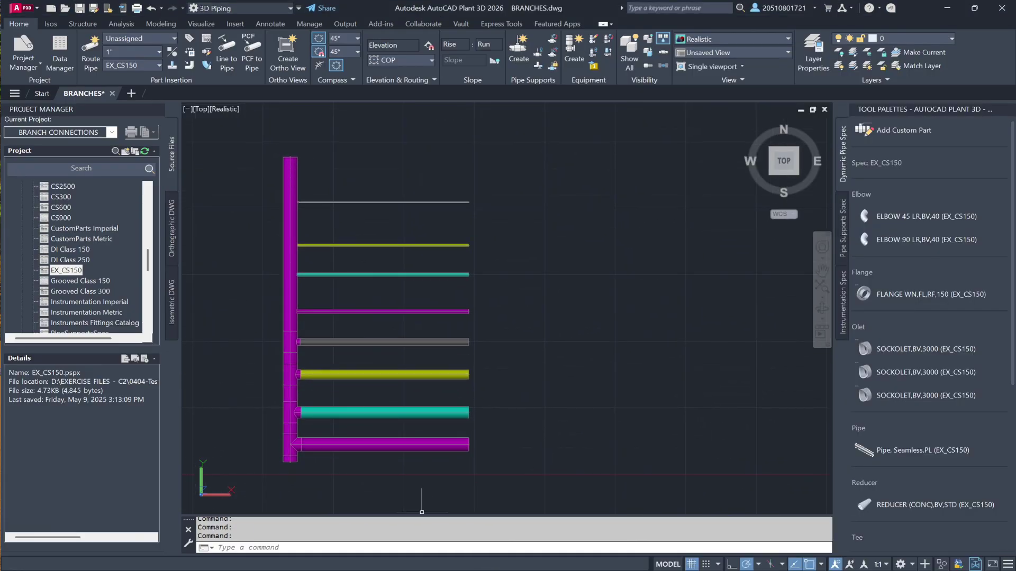
{"action": "key", "text": "alt+Tab"}
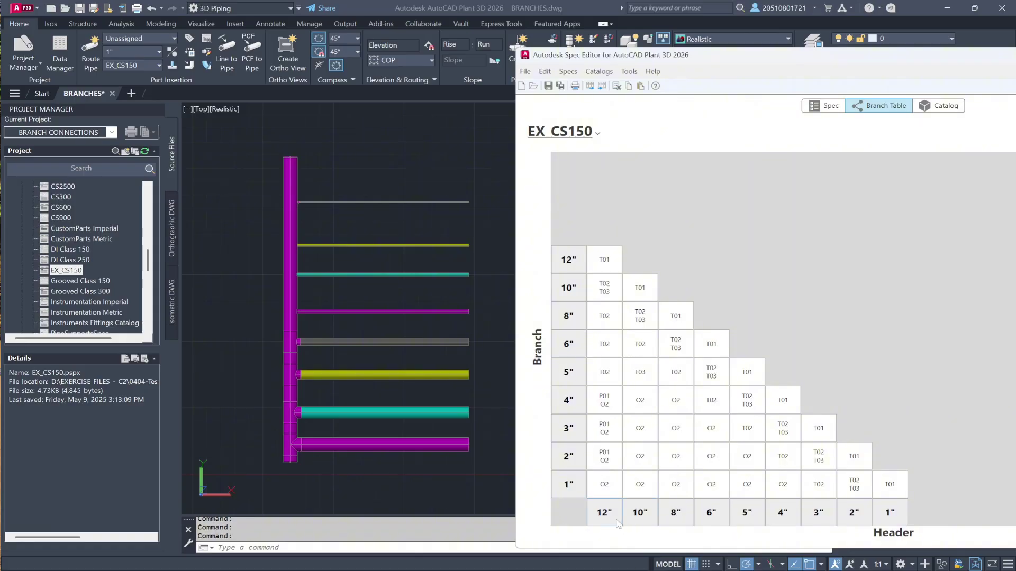